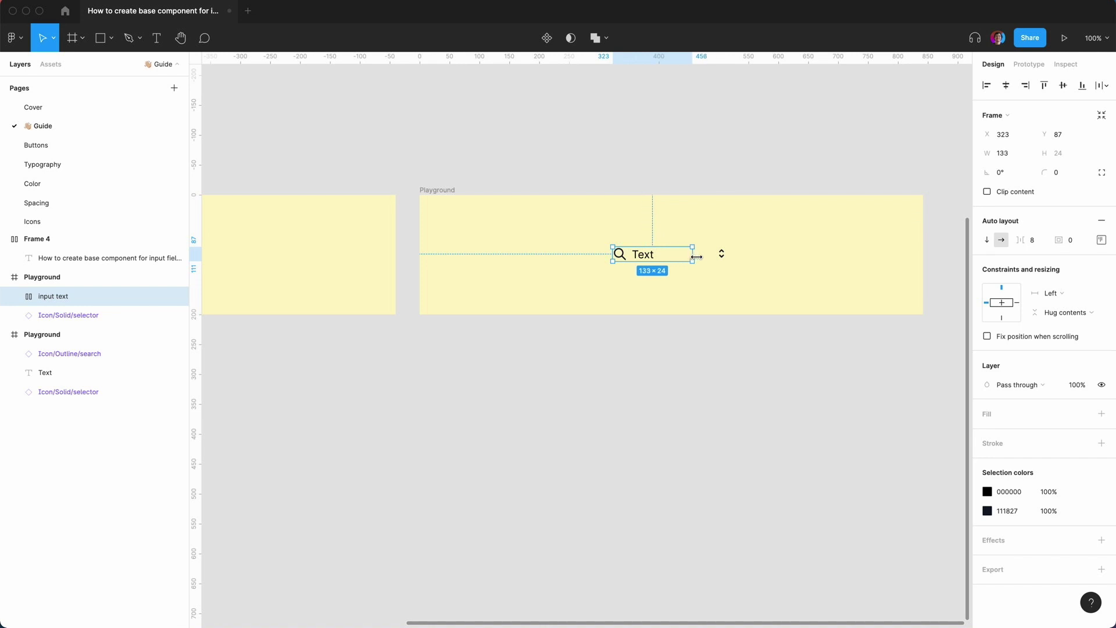
Set the Text layer's width to Fill container and widen the input text frame to about 152 px
{"action": "double_click", "coordinate": [651, 260]}
{"action": "left_click", "coordinate": [1065, 182]}
{"action": "left_click", "coordinate": [1066, 199]}
{"action": "left_click", "coordinate": [773, 371]}
{"action": "left_click", "coordinate": [647, 253]}
{"action": "mouse_move", "coordinate": [699, 255]}
{"action": "left_mouse_down"}
{"action": "mouse_move", "coordinate": [714, 254]}
{"action": "mouse_move", "coordinate": [704, 259]}
{"action": "left_mouse_up"}
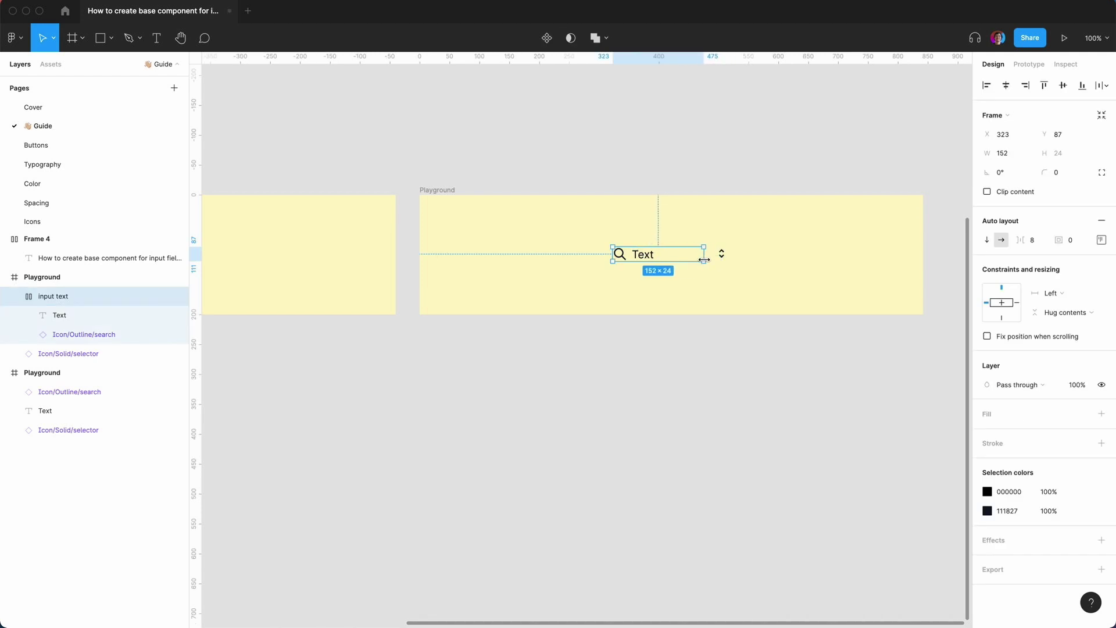
Combine the input text frame and the selector icon in an auto layout frame with contents aligned left and vertically centred
{"action": "left_click", "coordinate": [698, 317]}
{"action": "left_click", "coordinate": [640, 250]}
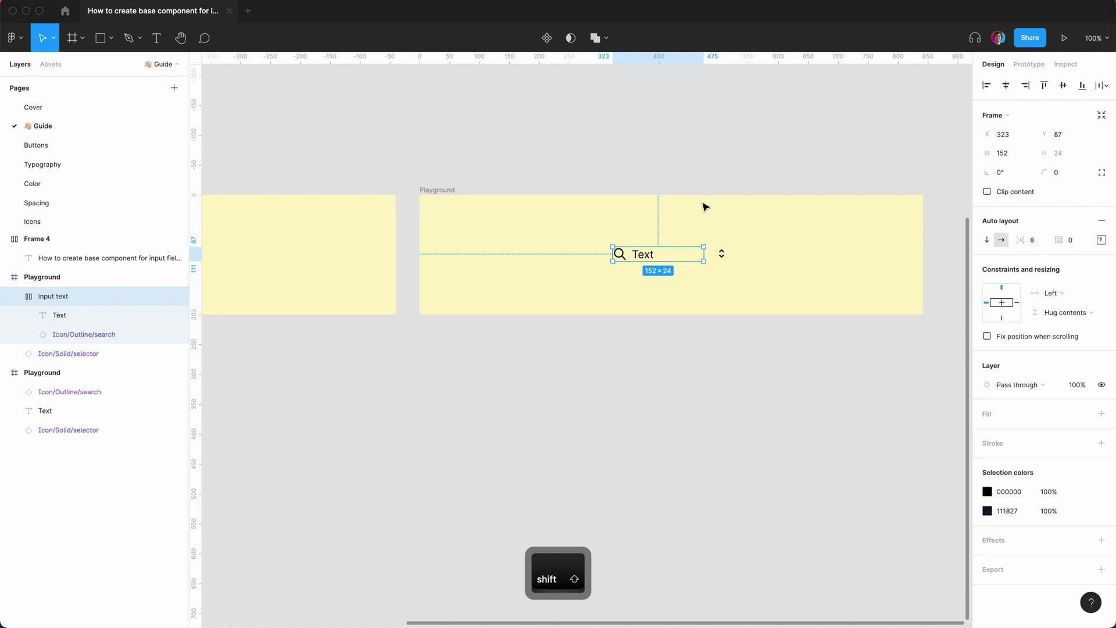
{"action": "left_click", "coordinate": [721, 253], "text": "shift"}
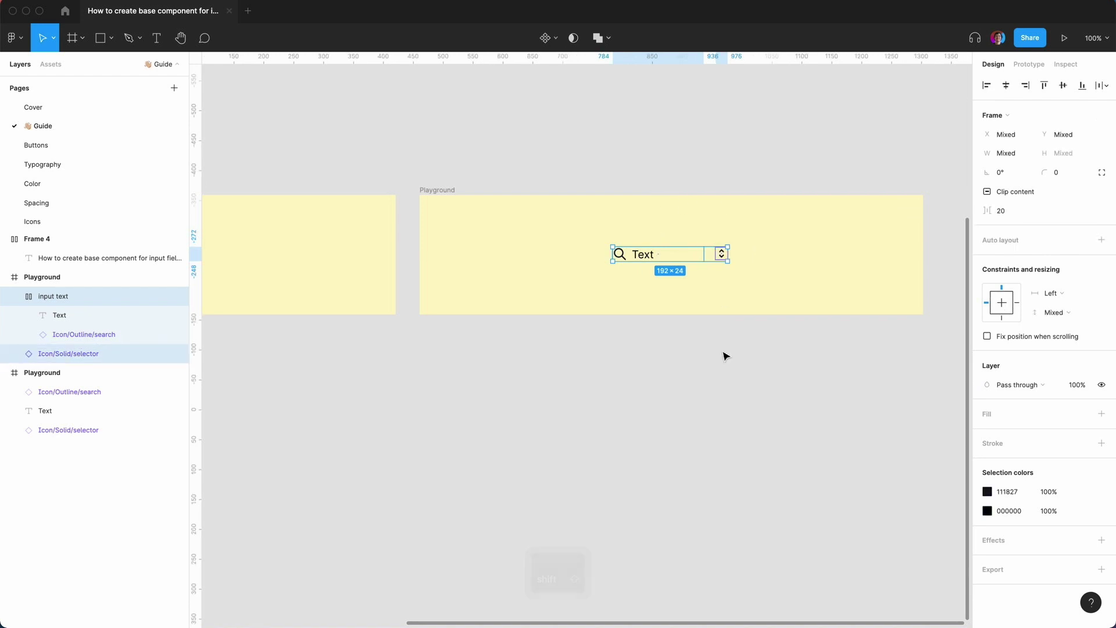
{"action": "key", "text": "shift+a"}
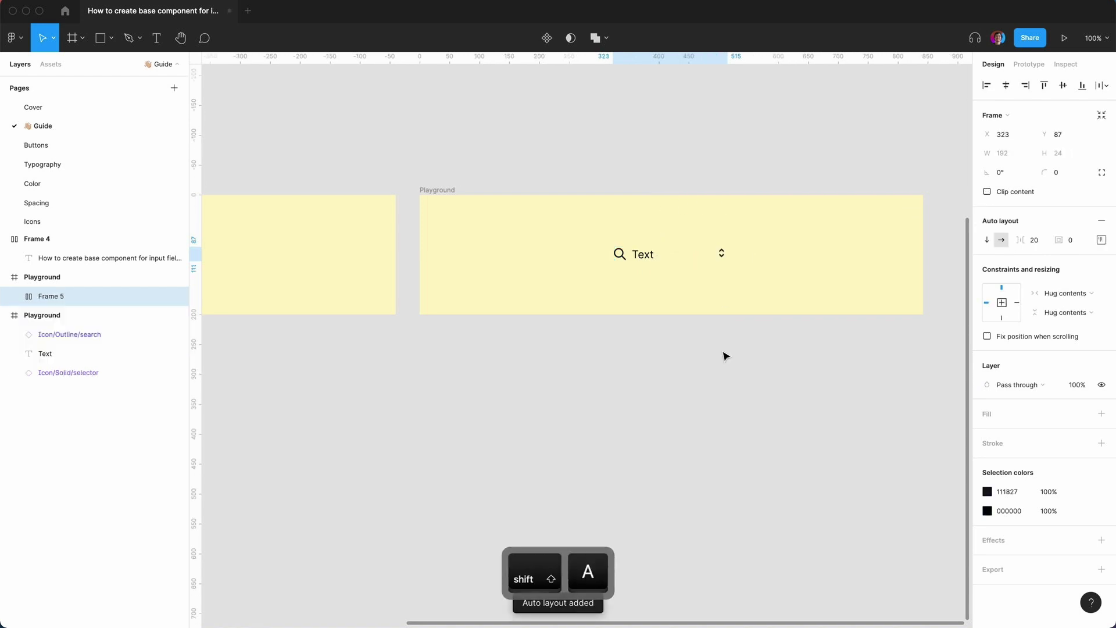
{"action": "left_click", "coordinate": [1102, 241]}
{"action": "left_click", "coordinate": [1051, 291]}
{"action": "left_click", "coordinate": [670, 207]}
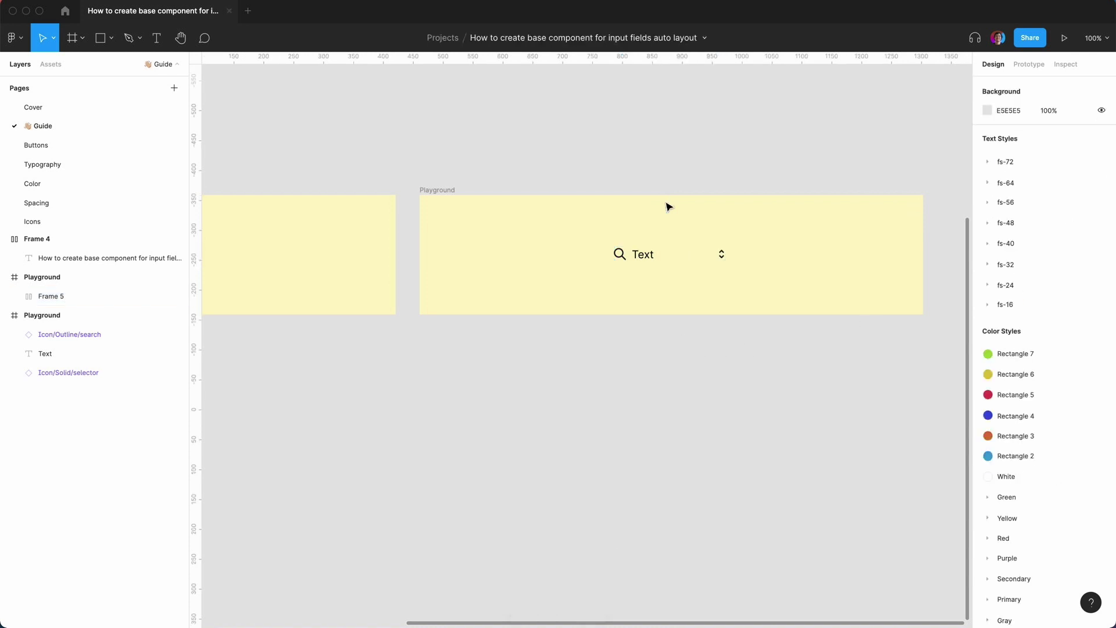
Widen the new outer auto layout frame to about 367 px and set its nested input text frame's width to Fill container
{"action": "left_click", "coordinate": [651, 251]}
{"action": "left_click_drag", "start_coordinate": [727, 254], "coordinate": [833, 254]}
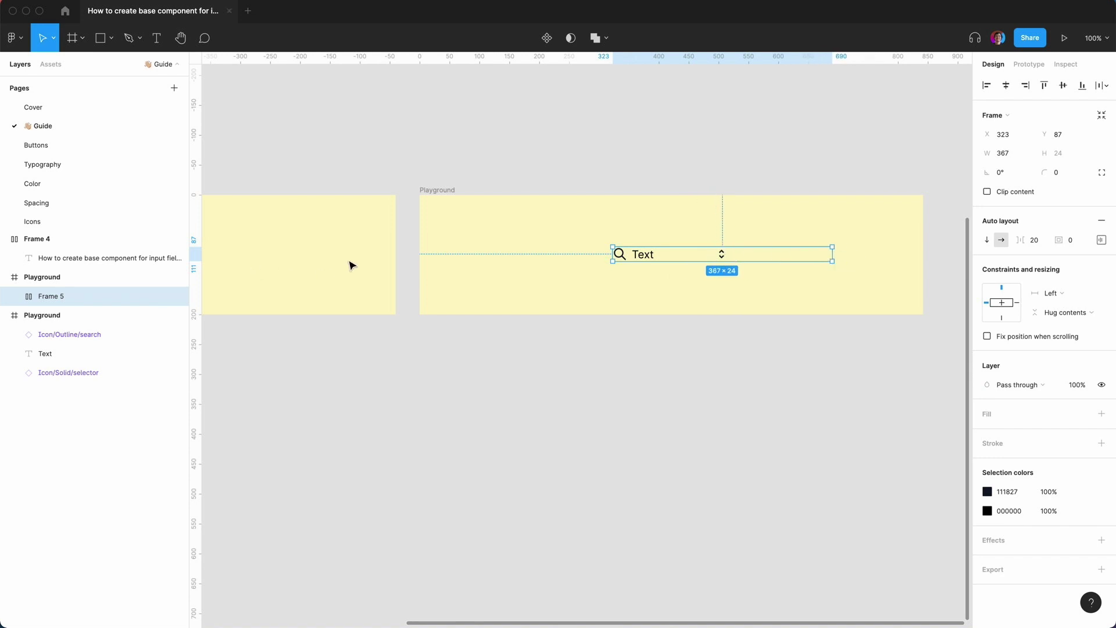
{"action": "key", "text": "Return"}
{"action": "left_click", "coordinate": [87, 336]}
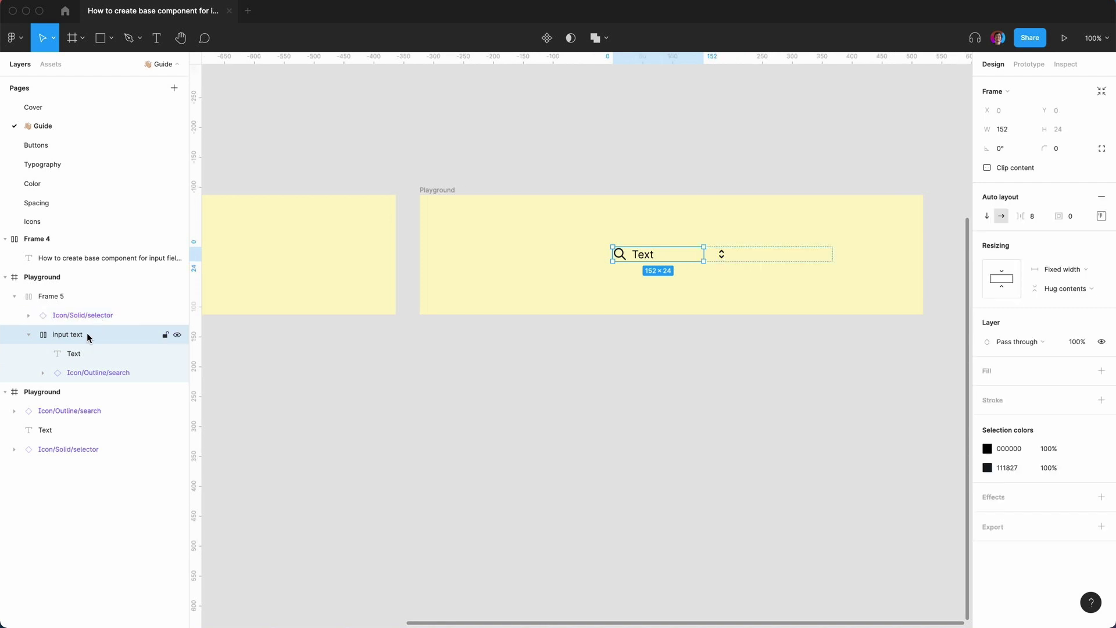
{"action": "left_click", "coordinate": [1074, 269]}
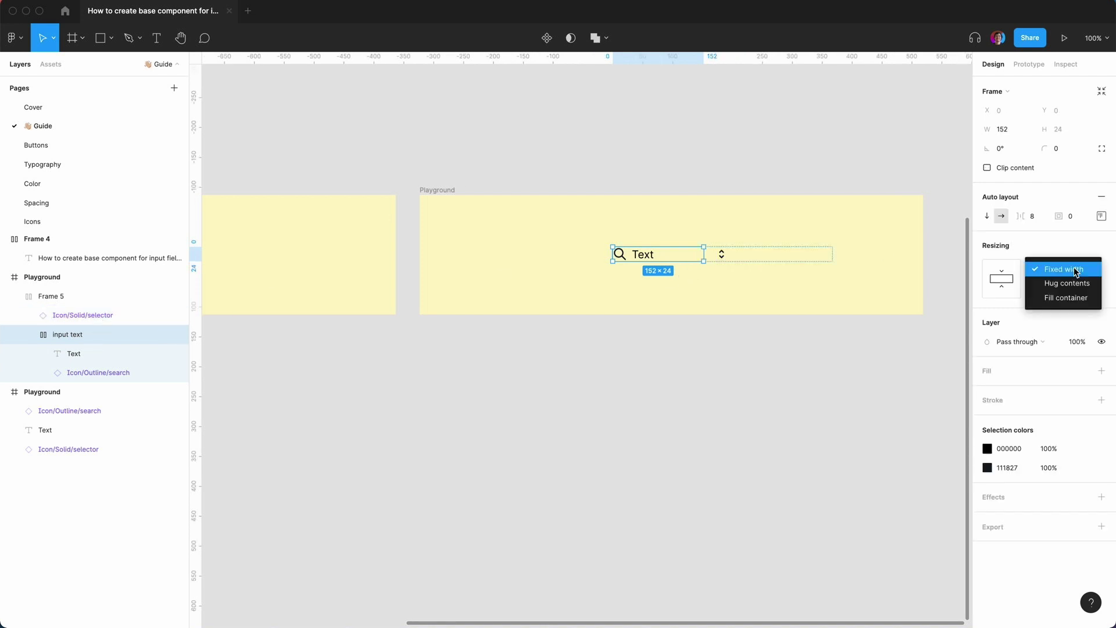
{"action": "left_click", "coordinate": [1070, 297]}
{"action": "left_click", "coordinate": [796, 359]}
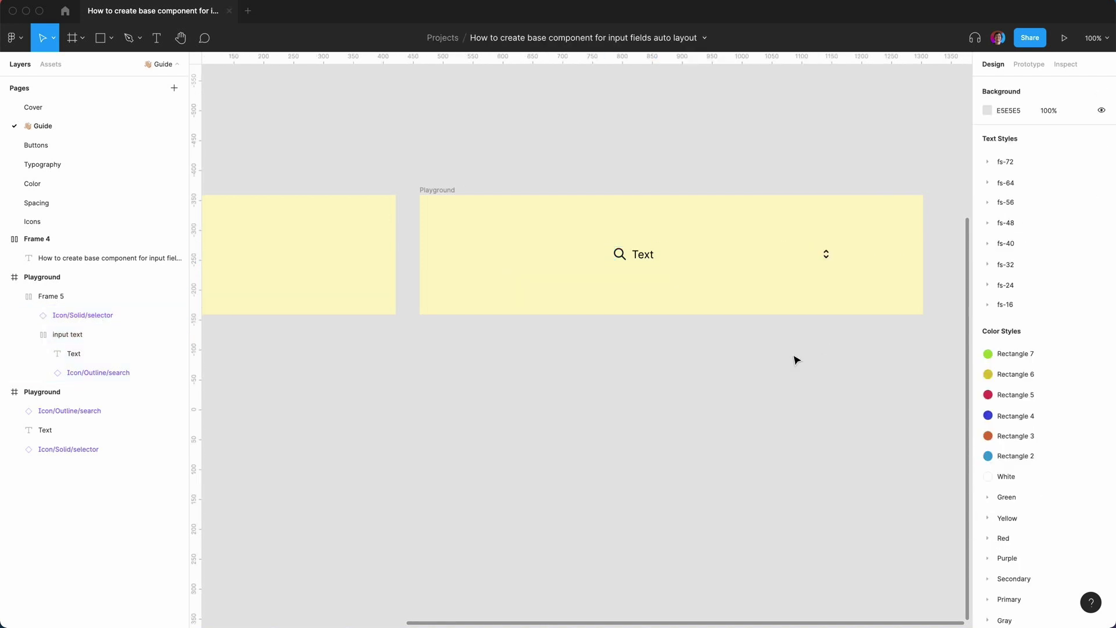
Move the outer frame to about X 246, Y 88 and rename it ".base input text"
{"action": "left_click", "coordinate": [638, 250]}
{"action": "left_click_drag", "start_coordinate": [678, 254], "coordinate": [631, 259]}
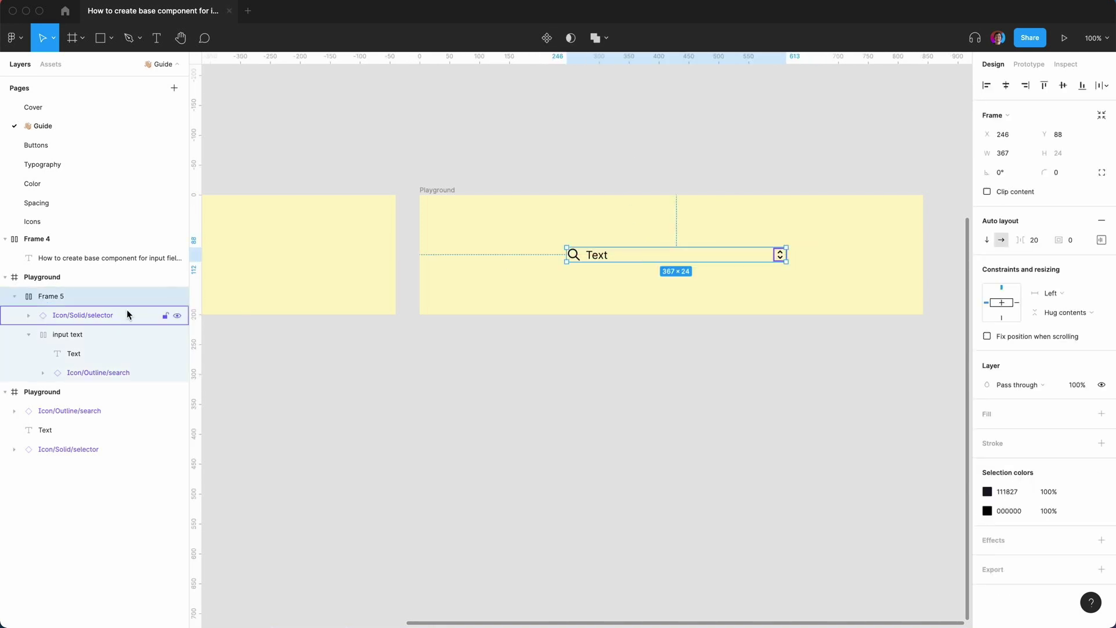
{"action": "double_click", "coordinate": [57, 298]}
{"action": "key", "text": "BackSpace"}
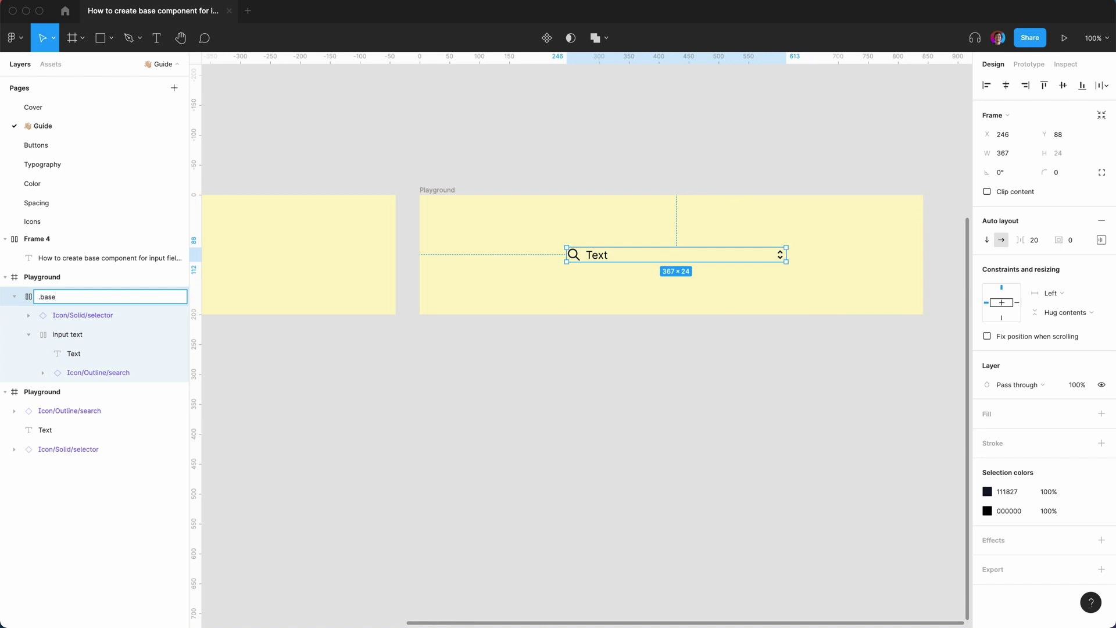
{"action": "key", "text": "Return"}
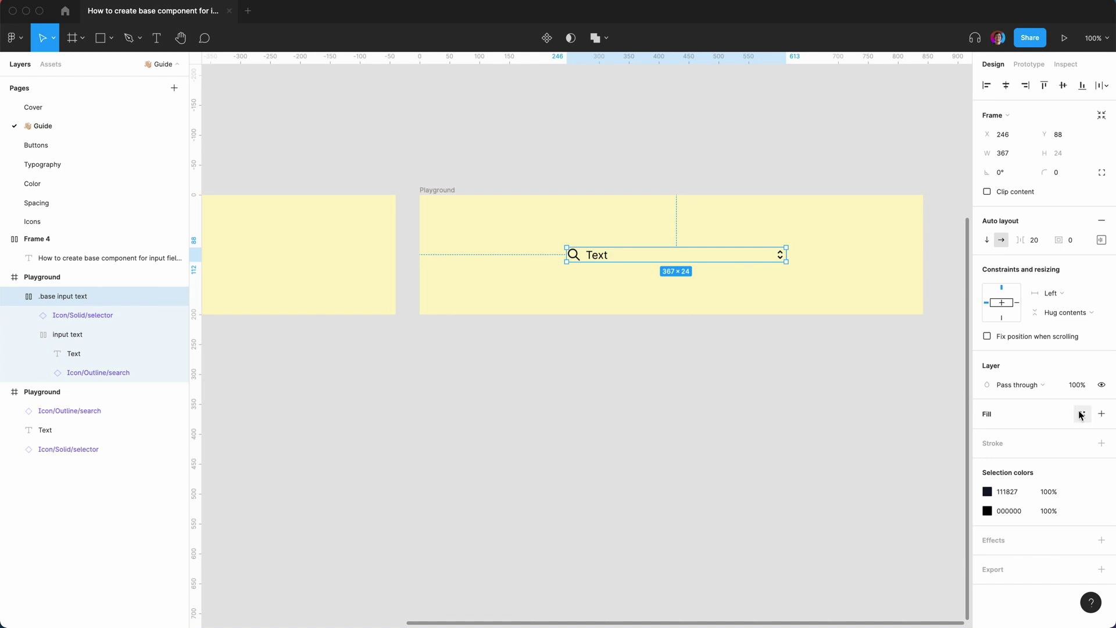
Apply the White color style as the .base input text frame's fill and set its item spacing to 0
{"action": "left_click", "coordinate": [1081, 414]}
{"action": "left_click", "coordinate": [999, 478]}
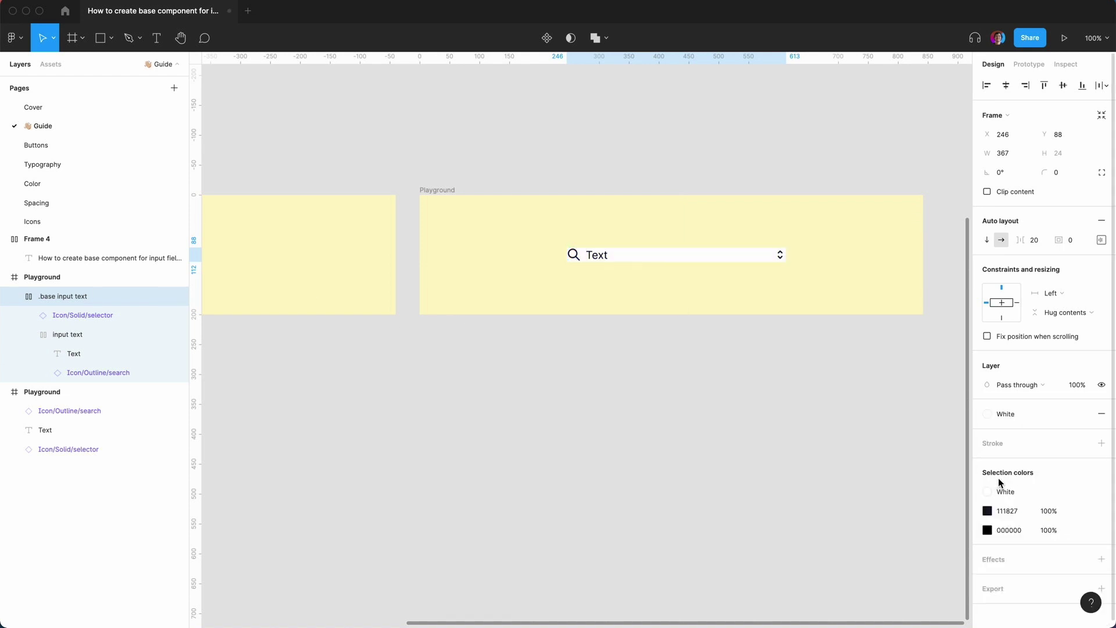
{"action": "left_click", "coordinate": [1039, 243]}
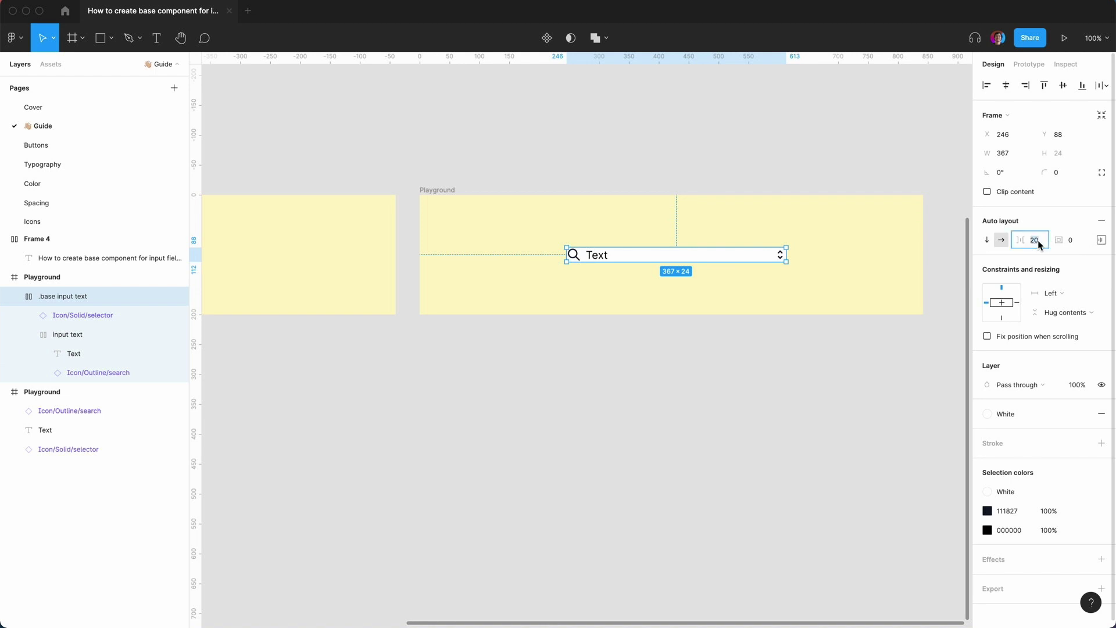
{"action": "key", "text": "Return"}
Set the .base input text frame's padding to 10 vertically and 12 horizontally
{"action": "left_click", "coordinate": [1095, 242]}
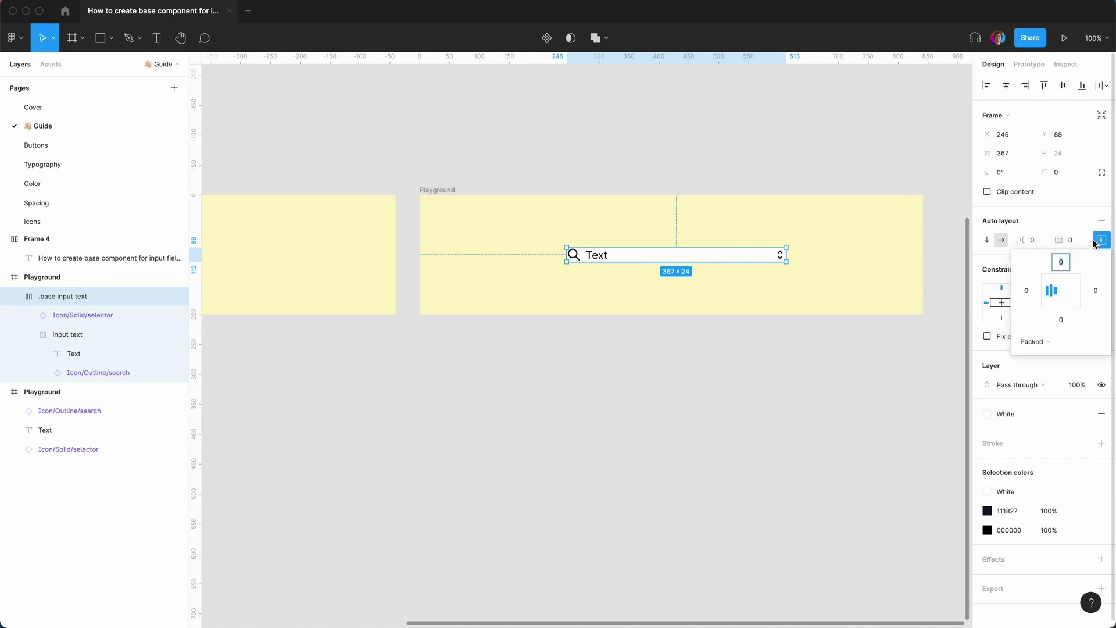
{"action": "left_click", "coordinate": [1063, 264]}
{"action": "type", "text": "10"}
{"action": "key", "text": "Tab"}
{"action": "type", "text": "12"}
{"action": "key", "text": "Tab"}
{"action": "type", "text": "10"}
{"action": "key", "text": "Tab"}
{"action": "type", "text": "12"}
{"action": "key", "text": "Return"}
{"action": "left_click", "coordinate": [567, 446]}
Move the .base input text frame to about X 237, Y 78 and set its corner radius to 6
{"action": "left_click_drag", "start_coordinate": [673, 256], "coordinate": [669, 255]}
{"action": "left_click", "coordinate": [1064, 177]}
{"action": "type", "text": "6"}
{"action": "left_click", "coordinate": [643, 309]}
{"action": "left_click", "coordinate": [676, 260]}
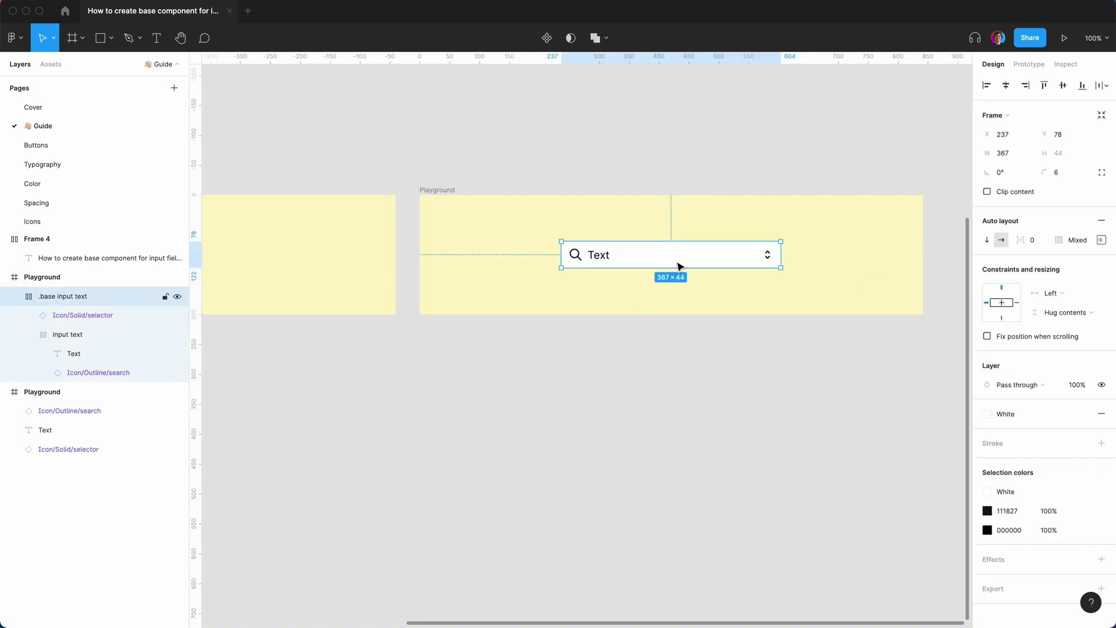
Clear the placeholder text in the text layer inside the .base input text frame
{"action": "double_click", "coordinate": [605, 262]}
{"action": "double_click", "coordinate": [605, 262]}
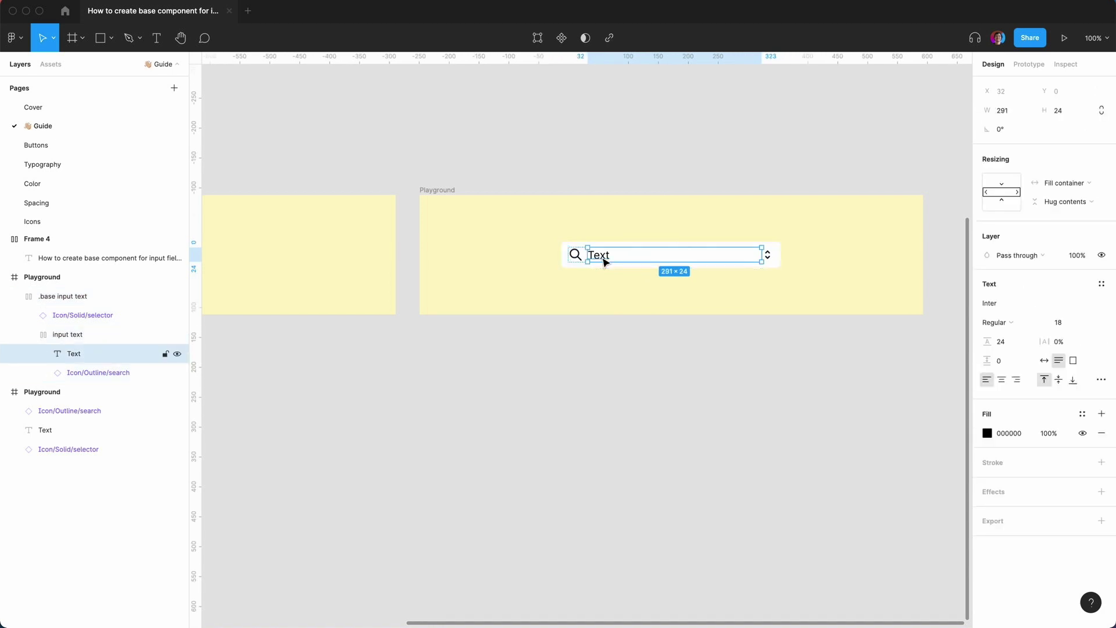
{"action": "double_click", "coordinate": [603, 257]}
{"action": "double_click", "coordinate": [619, 256]}
{"action": "key", "text": "BackSpace"}
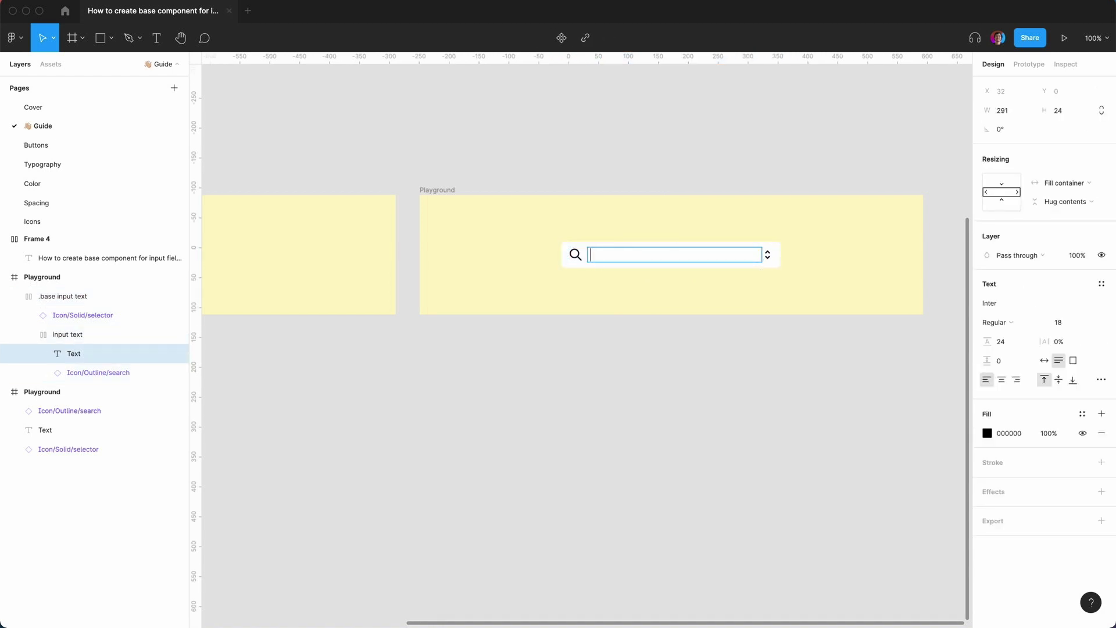
Test the text layer's wrapping with the sample text "adsasd asd asd asd as dsadas asd asd" and undo the entry
{"action": "type", "text": "adsasd asd asd asd as d"}
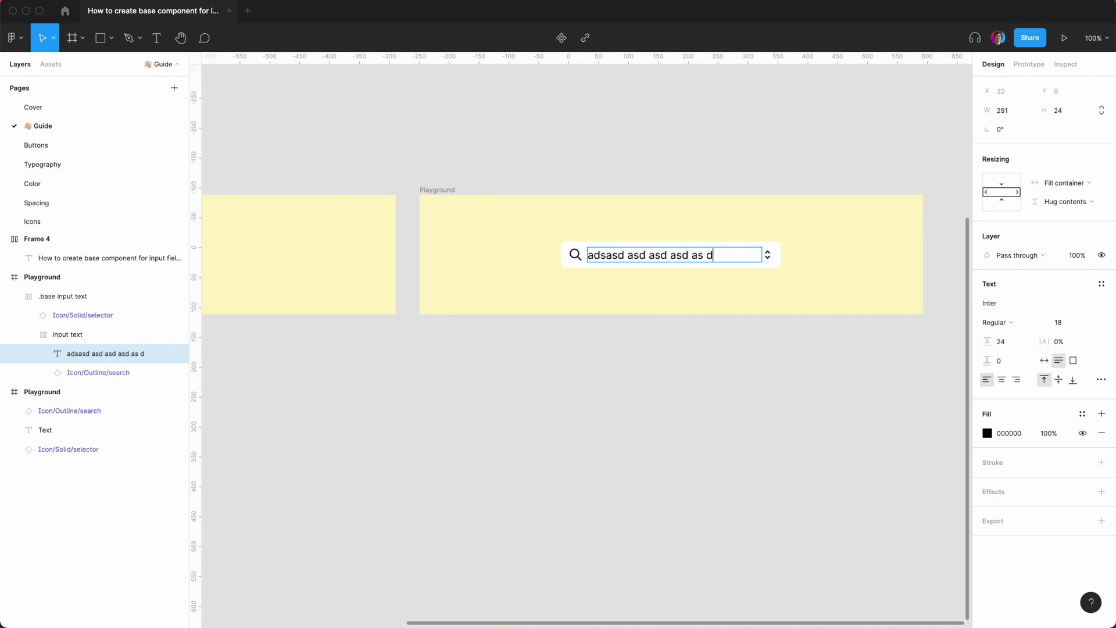
{"action": "type", "text": "sadas asd asd"}
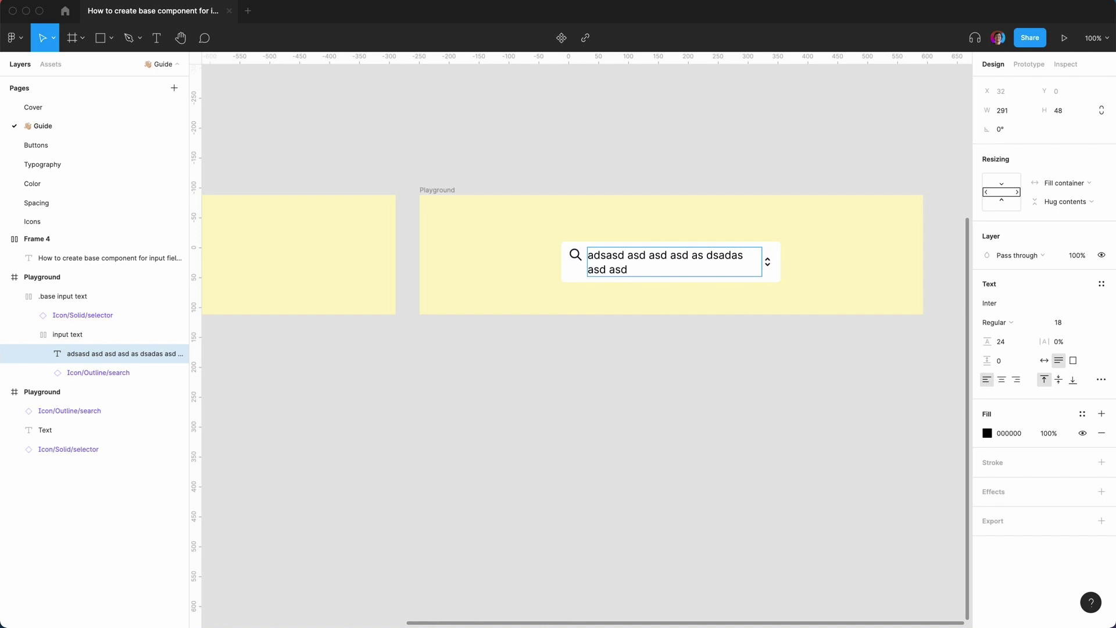
{"action": "key", "text": "super+z"}
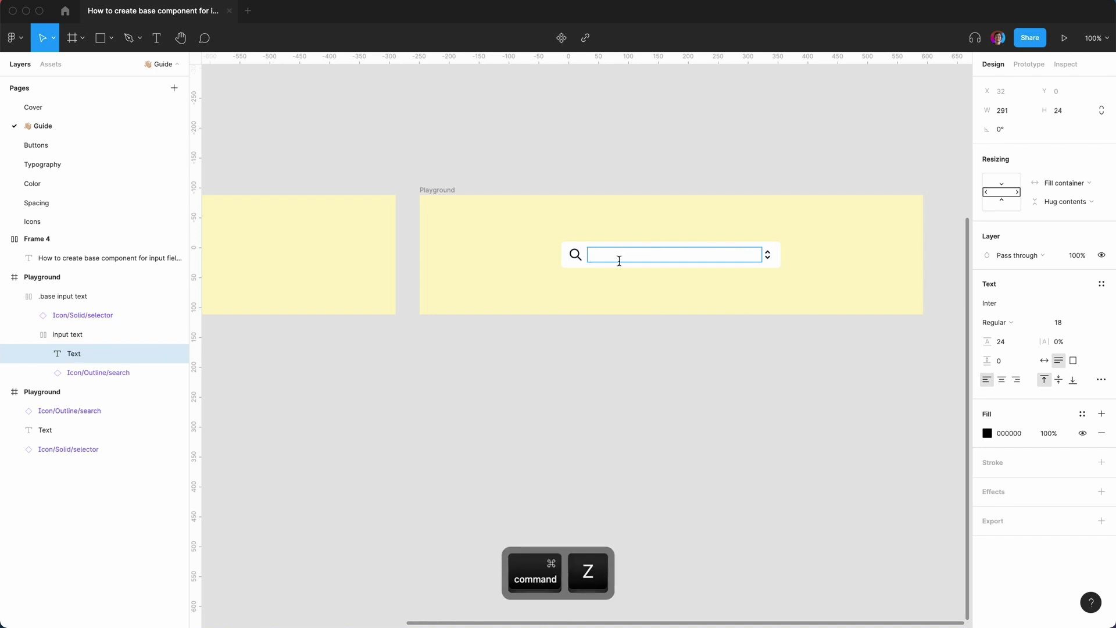
{"action": "key", "text": "Escape"}
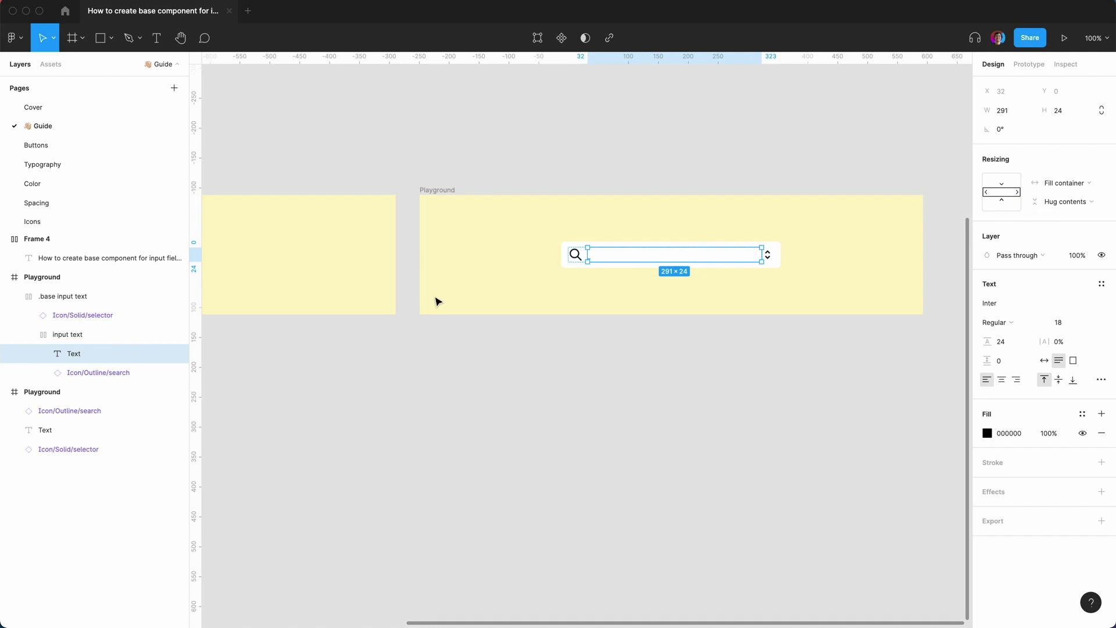
Try Hug contents as the empty text layer's width resizing and undo the change
{"action": "left_click", "coordinate": [1080, 182]}
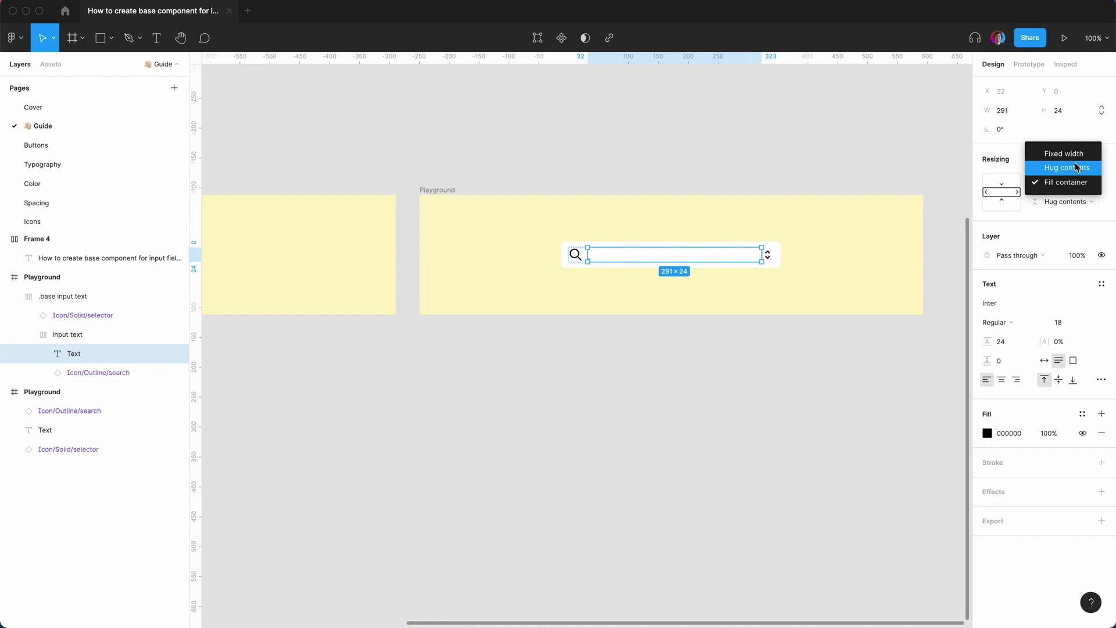
{"action": "left_click", "coordinate": [1076, 168]}
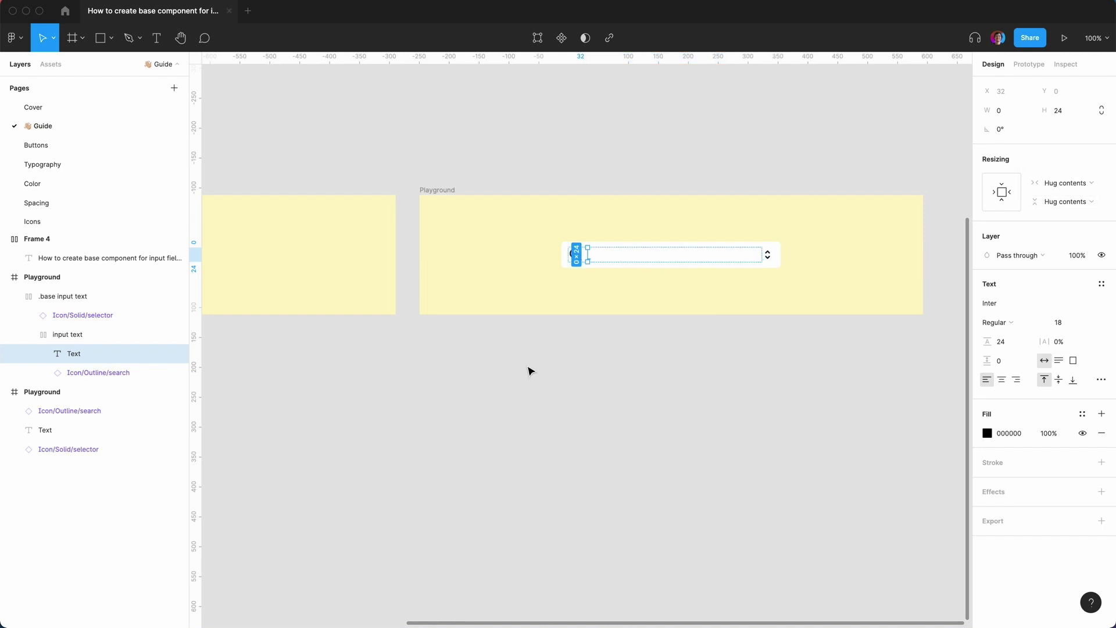
{"action": "key", "text": "ctrl+z"}
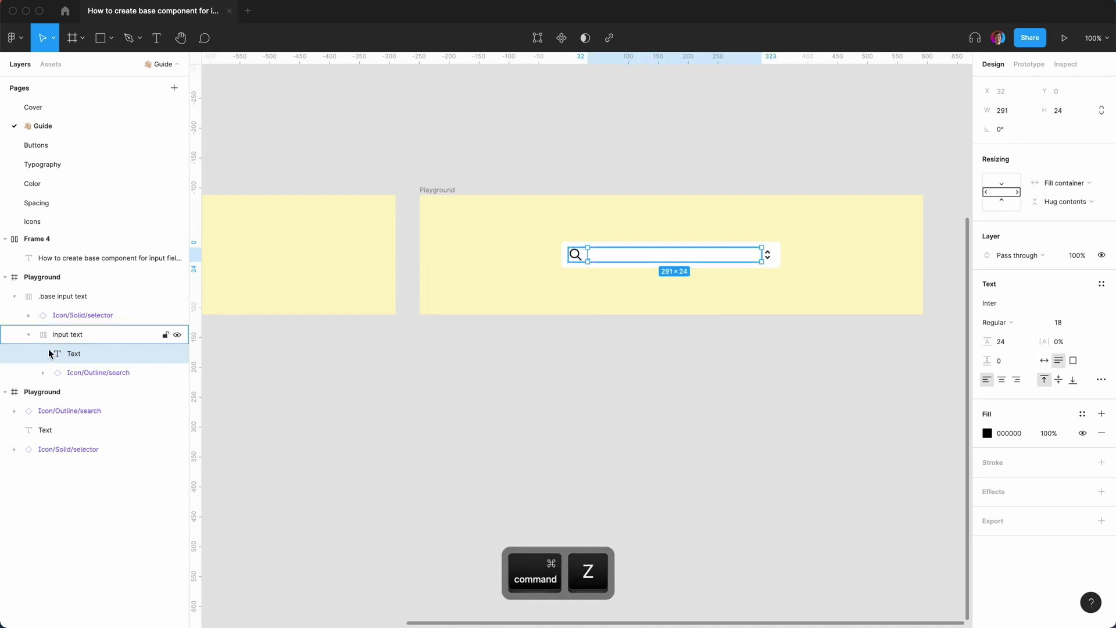
{"action": "key", "text": "Escape"}
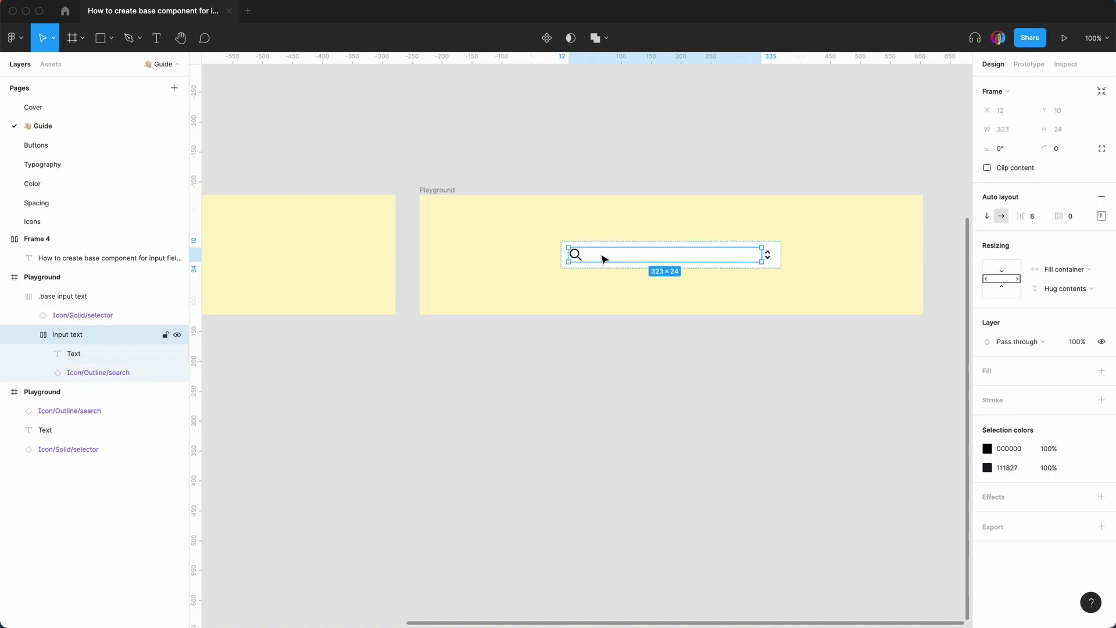
Fill the empty text layer with a long unbroken sample string beginning "asdasdasdsadasdas", enough to exceed one line
{"action": "left_click", "coordinate": [75, 354]}
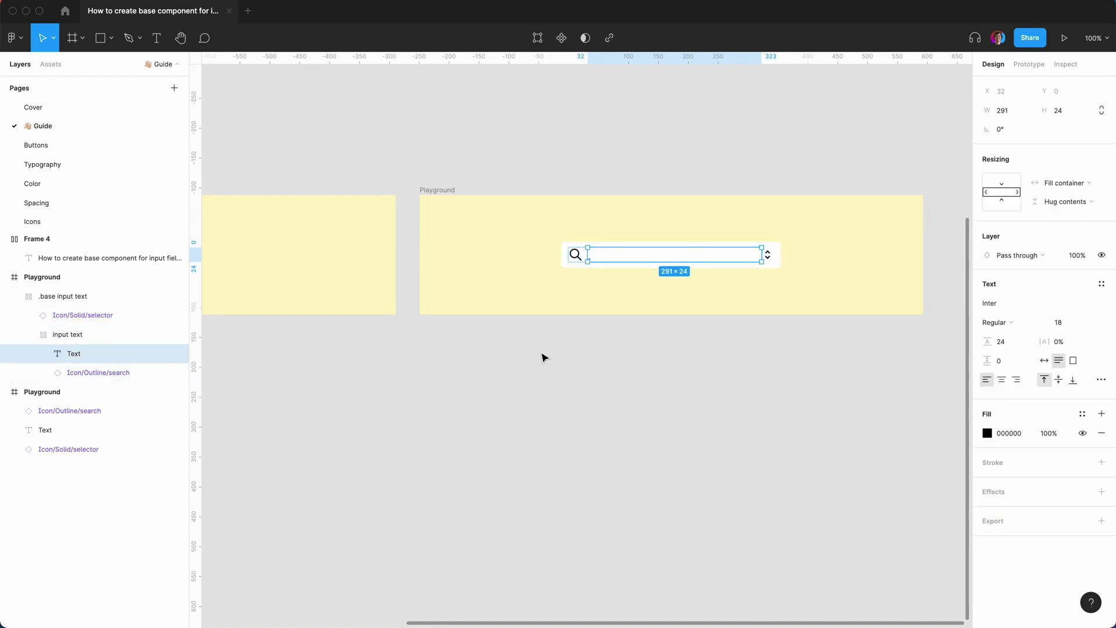
{"action": "double_click", "coordinate": [591, 256]}
{"action": "type", "text": "asdas"}
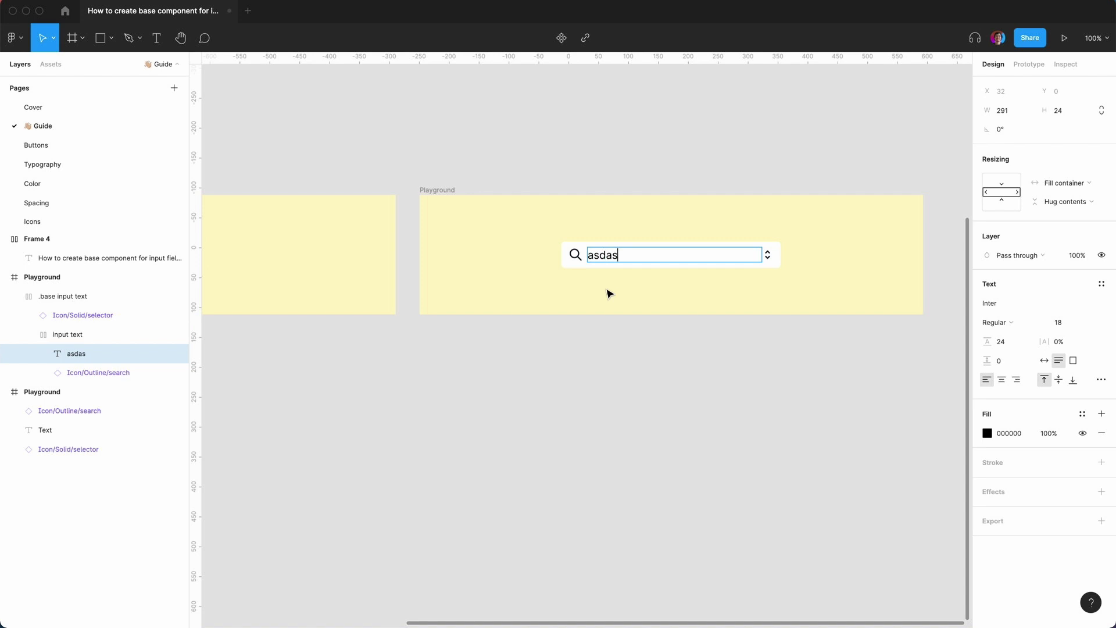
{"action": "type", "text": "dasdsadasdasdasdasdasdasdasdas"}
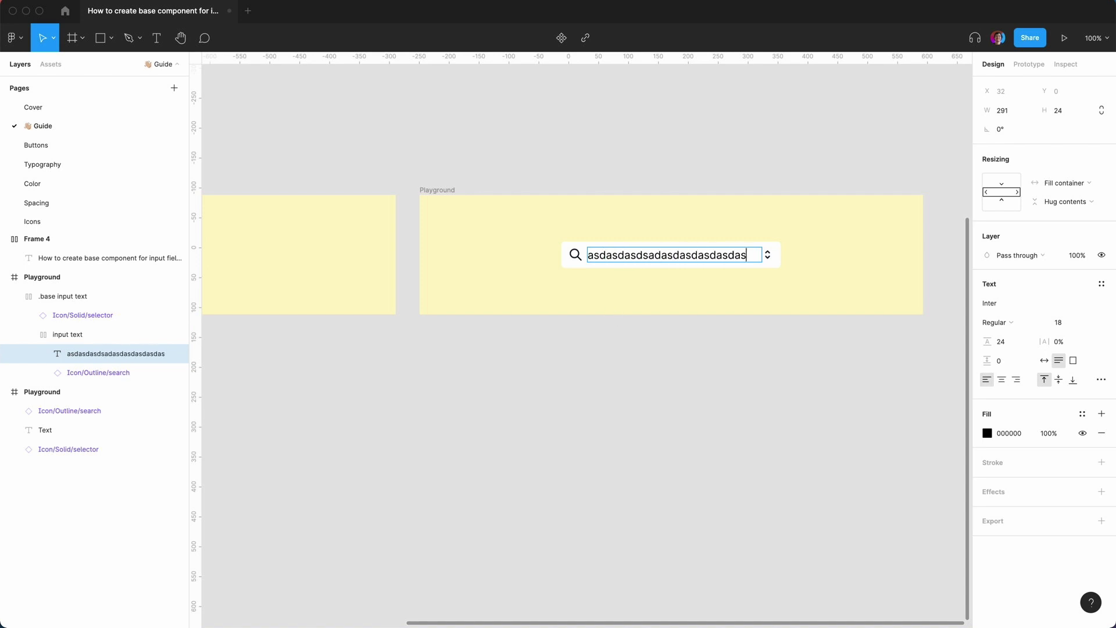
{"action": "key", "text": "Escape"}
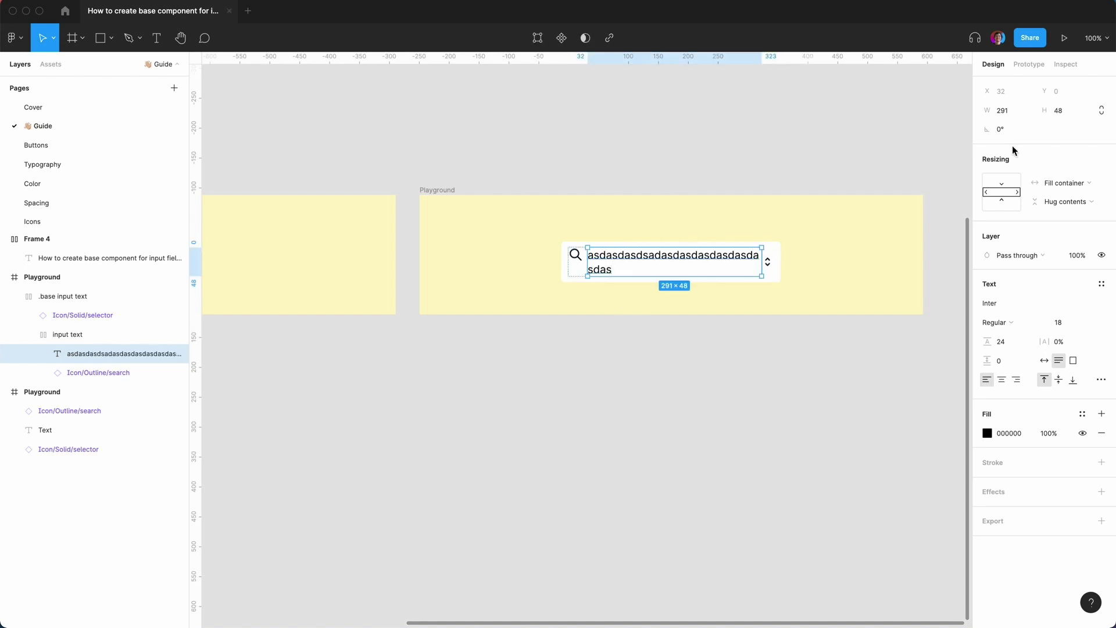
Set the text layer's width to Hug contents and lengthen its sample string with more "asdasdas" characters
{"action": "left_click", "coordinate": [1059, 182]}
{"action": "left_click", "coordinate": [1068, 169]}
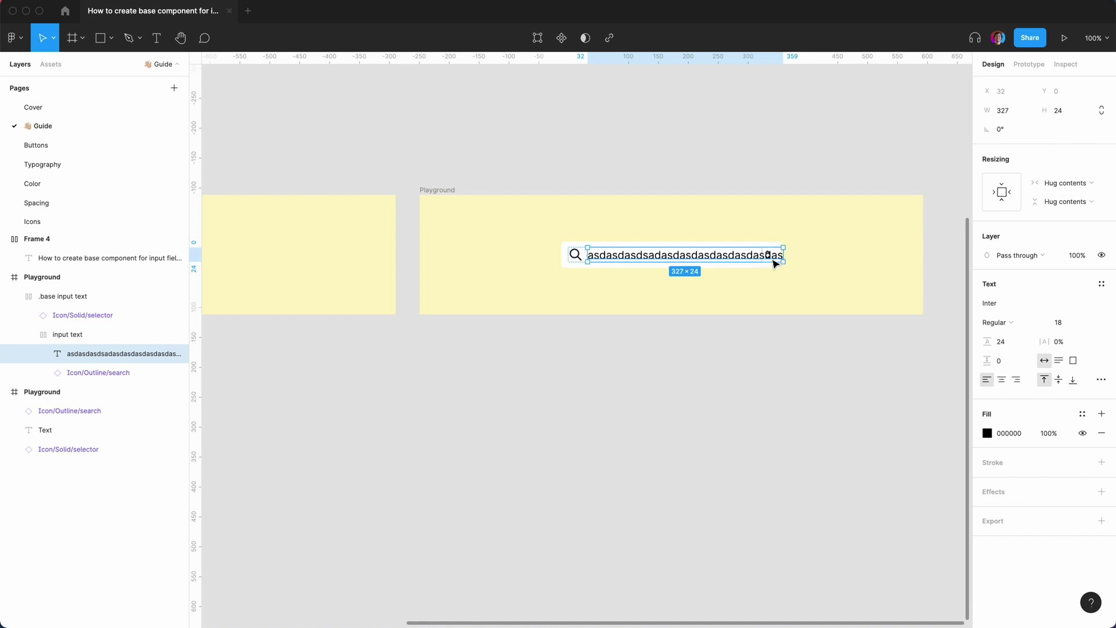
{"action": "double_click", "coordinate": [723, 256]}
{"action": "type", "text": "asdasdas"}
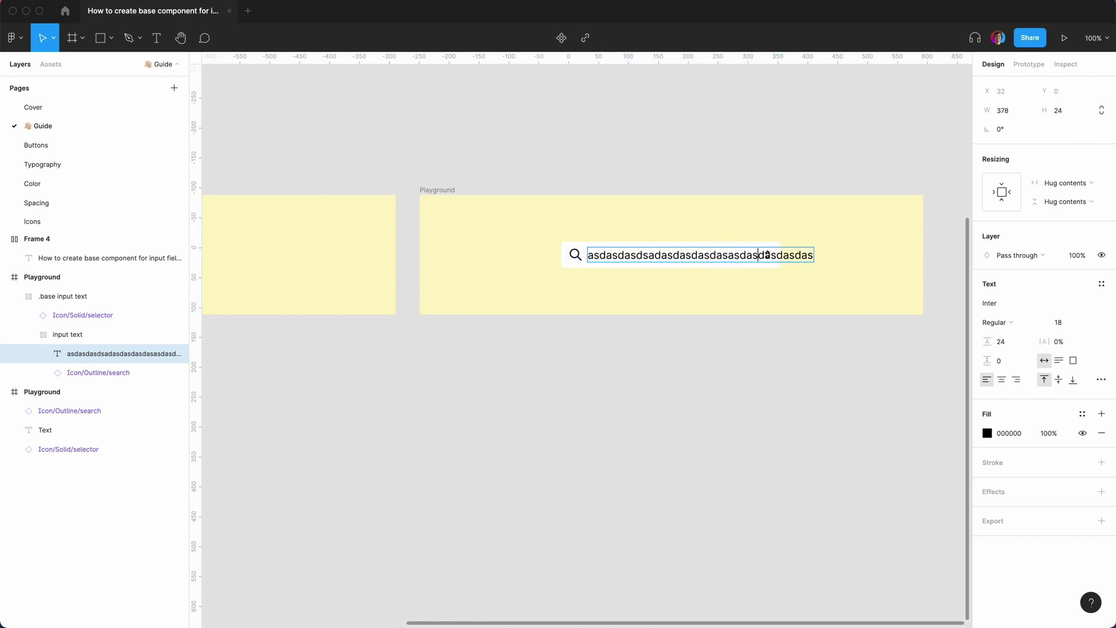
{"action": "left_click", "coordinate": [667, 391]}
Turn on Clip content for the .base input text frame
{"action": "left_click", "coordinate": [617, 249]}
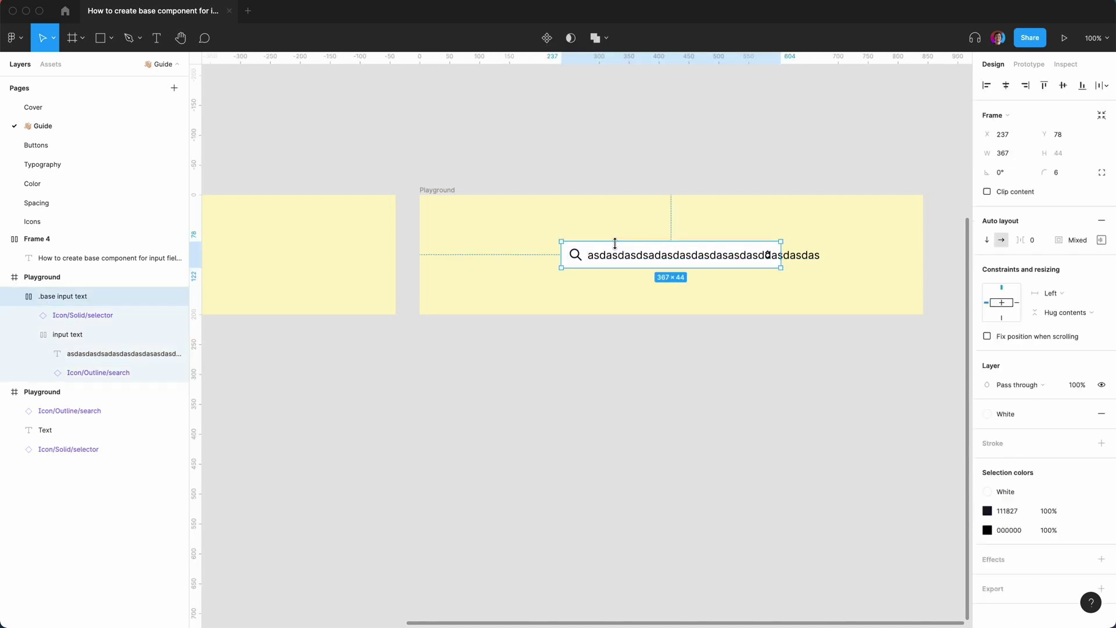
{"action": "left_click", "coordinate": [987, 192]}
{"action": "left_click", "coordinate": [618, 428]}
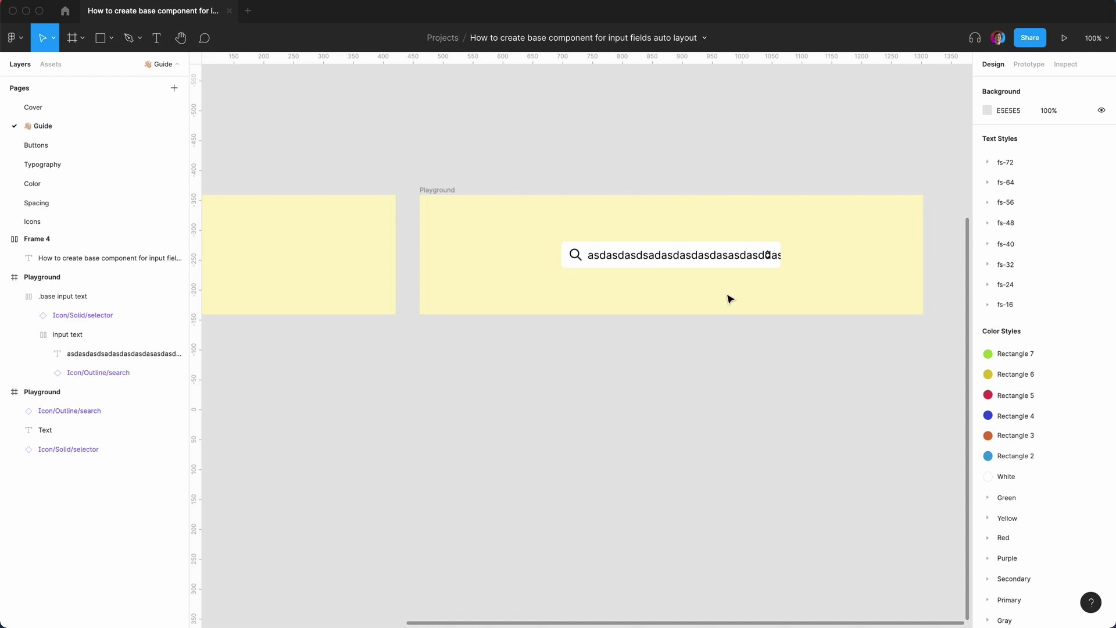
Replace the long sample string in the input field's text layer with "Text"
{"action": "left_click", "coordinate": [757, 260]}
{"action": "double_click", "coordinate": [757, 260]}
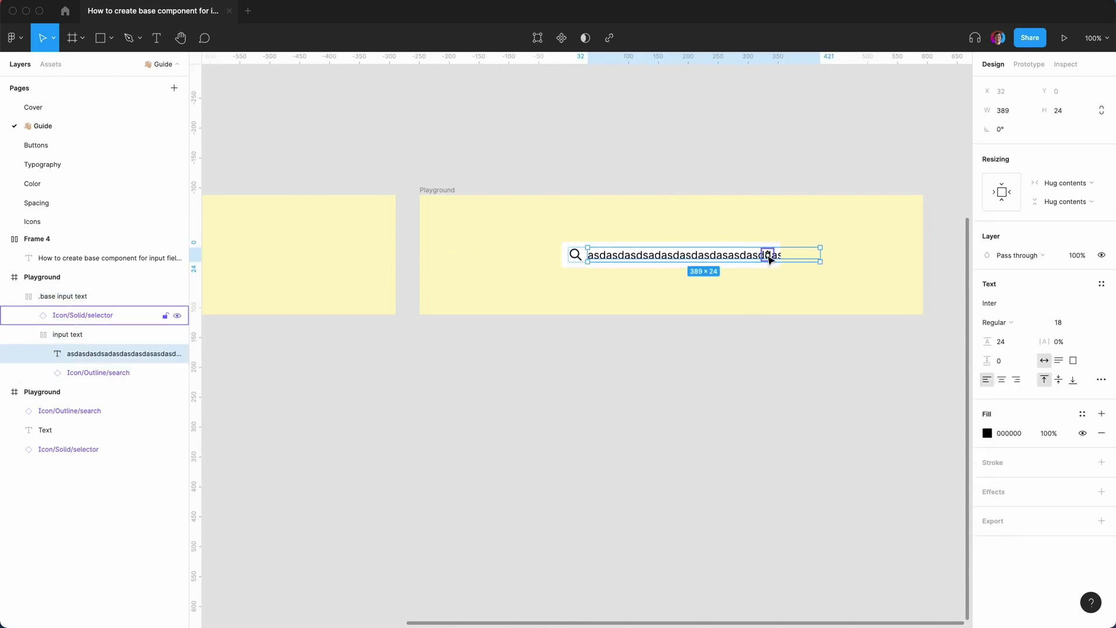
{"action": "left_click", "coordinate": [718, 337]}
{"action": "double_click", "coordinate": [714, 260]}
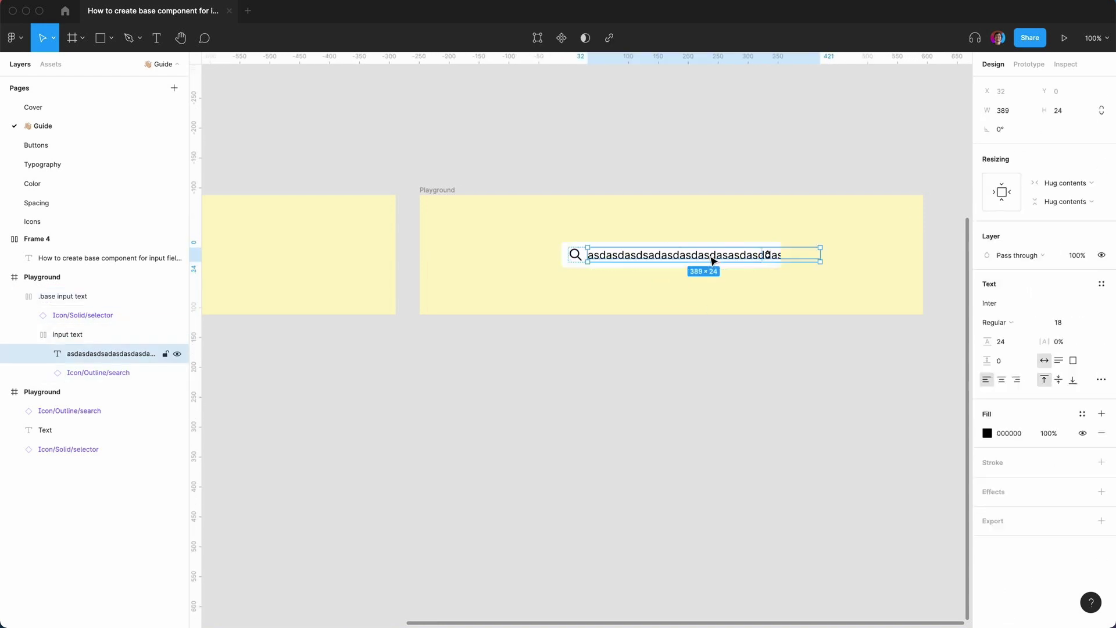
{"action": "double_click", "coordinate": [709, 255]}
{"action": "left_click", "coordinate": [638, 256]}
{"action": "key", "text": "super+a"}
{"action": "type", "text": "Text"}
{"action": "left_click", "coordinate": [640, 364]}
Resize the .base input text frame to a width of 364
{"action": "left_click", "coordinate": [668, 257]}
{"action": "mouse_move", "coordinate": [781, 266]}
{"action": "left_mouse_down"}
{"action": "mouse_move", "coordinate": [724, 259]}
{"action": "mouse_move", "coordinate": [787, 262]}
{"action": "mouse_move", "coordinate": [801, 275]}
{"action": "mouse_move", "coordinate": [779, 274]}
{"action": "left_mouse_up"}
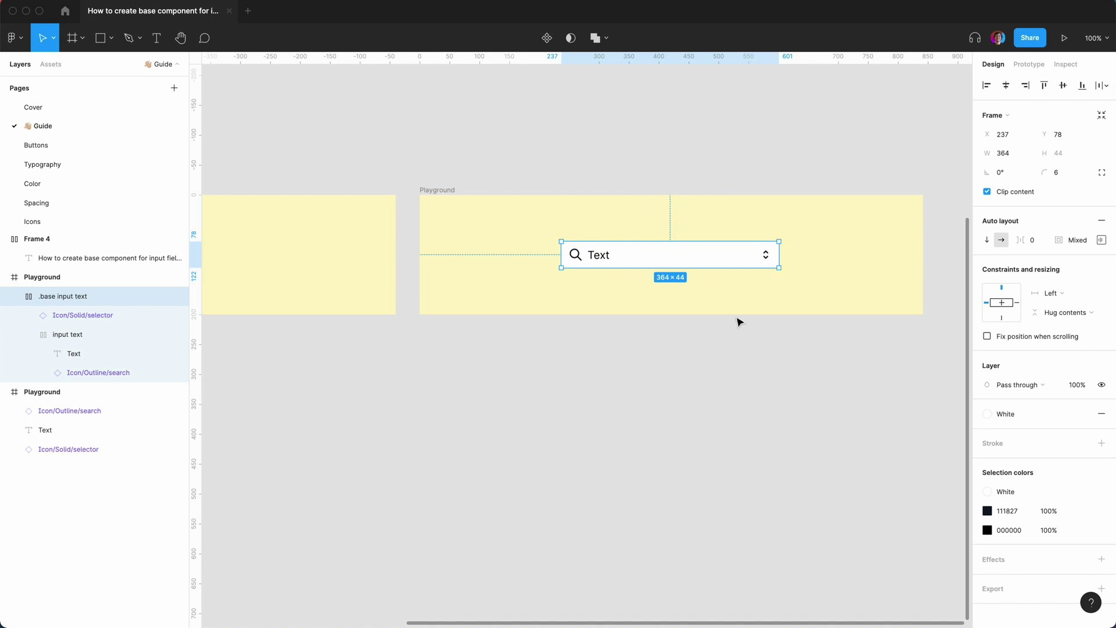
{"action": "left_click", "coordinate": [715, 321]}
{"action": "left_click", "coordinate": [690, 260]}
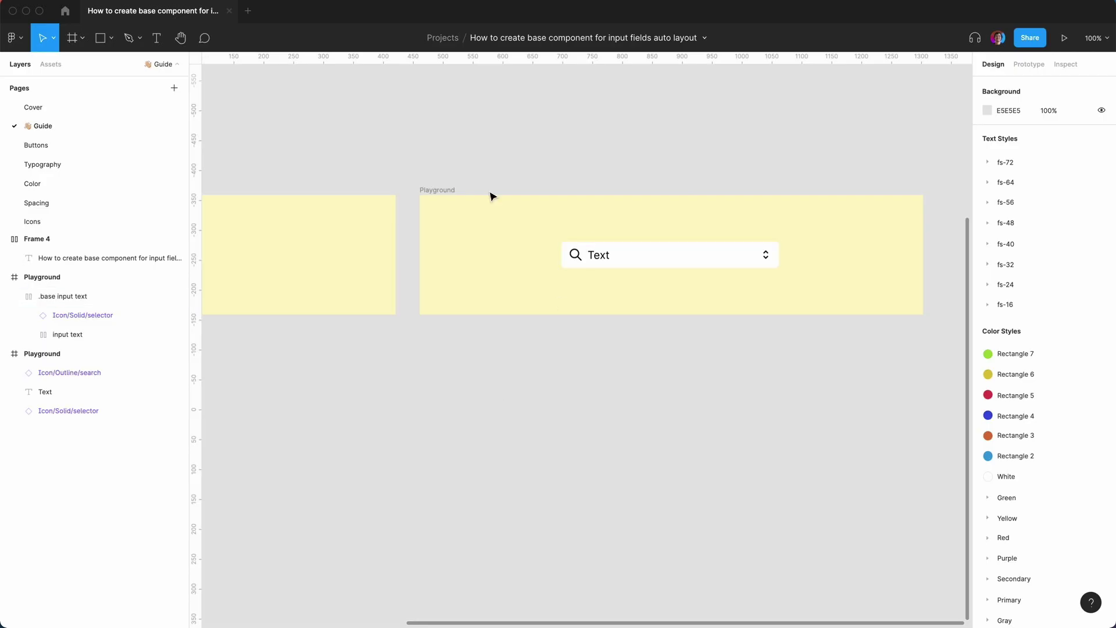
{"action": "left_click", "coordinate": [656, 266]}
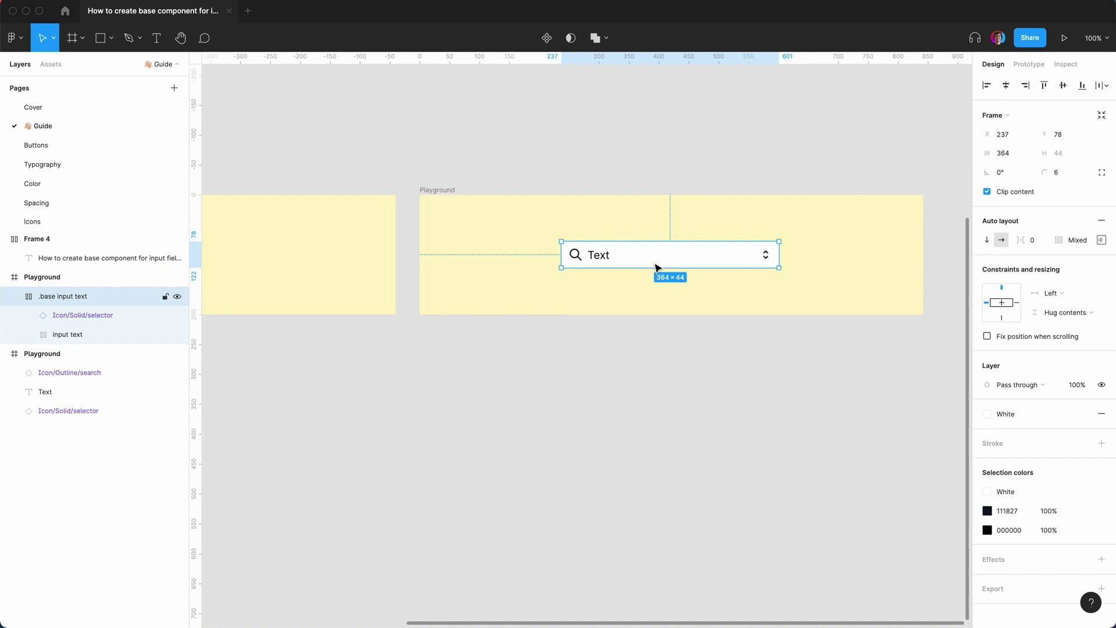
Search the components for "button" and insert a Button-2 instance below the Playground frame
{"action": "left_click", "coordinate": [704, 372]}
{"action": "key", "text": "shift+i"}
{"action": "type", "text": "button"}
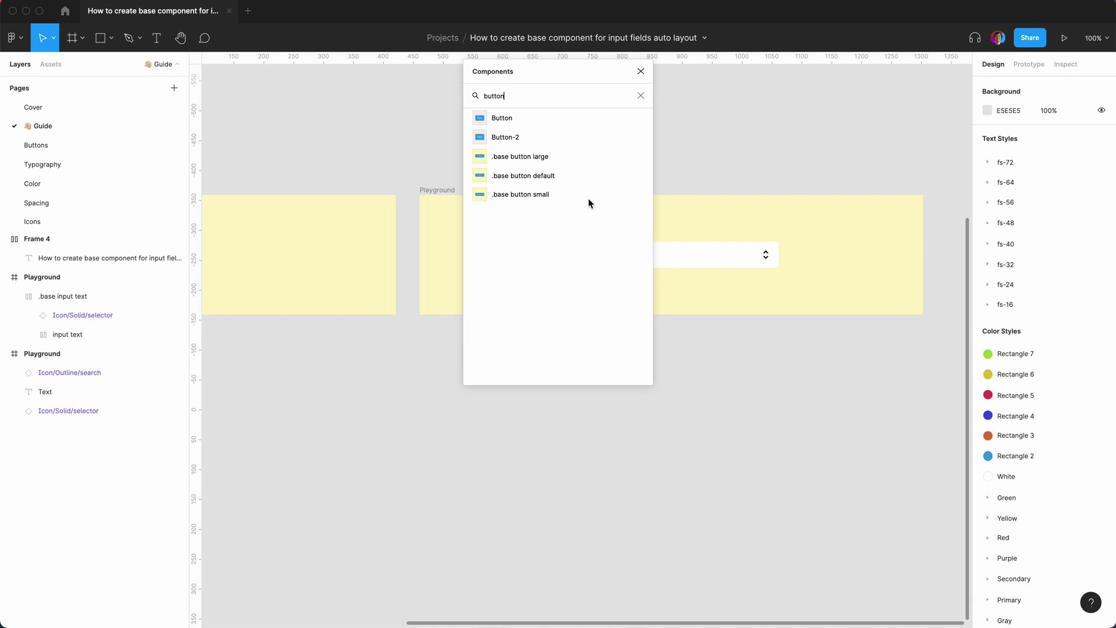
{"action": "left_click", "coordinate": [528, 137]}
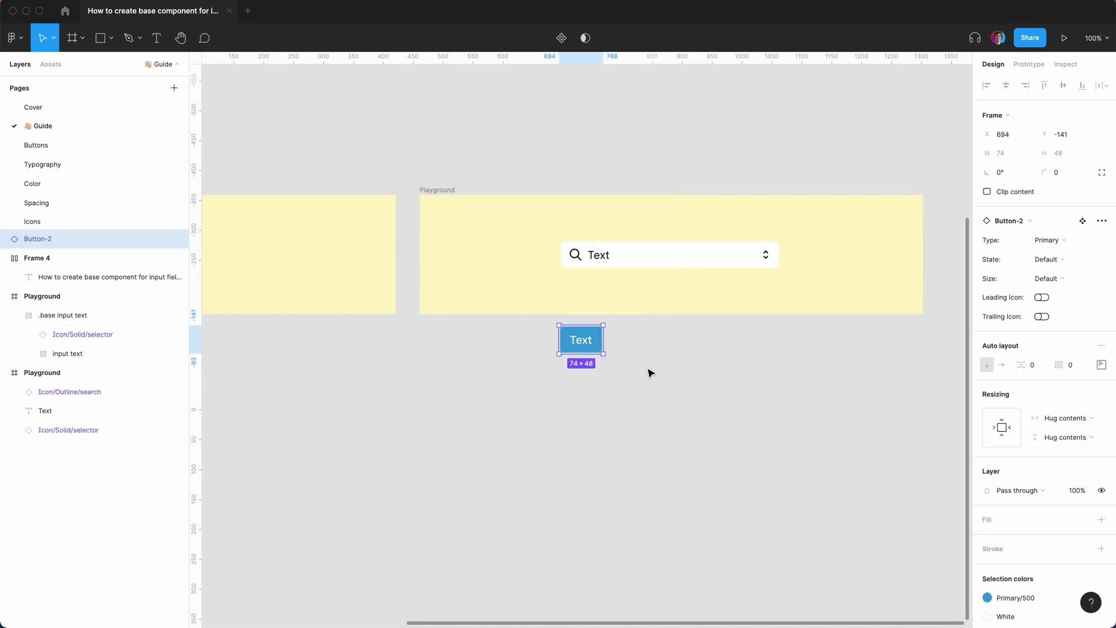
{"action": "left_click", "coordinate": [636, 353]}
Move the Button-2 instance into the Playground frame directly beside the input field, at X 603, Y 76
{"action": "key", "text": "super+equal"}
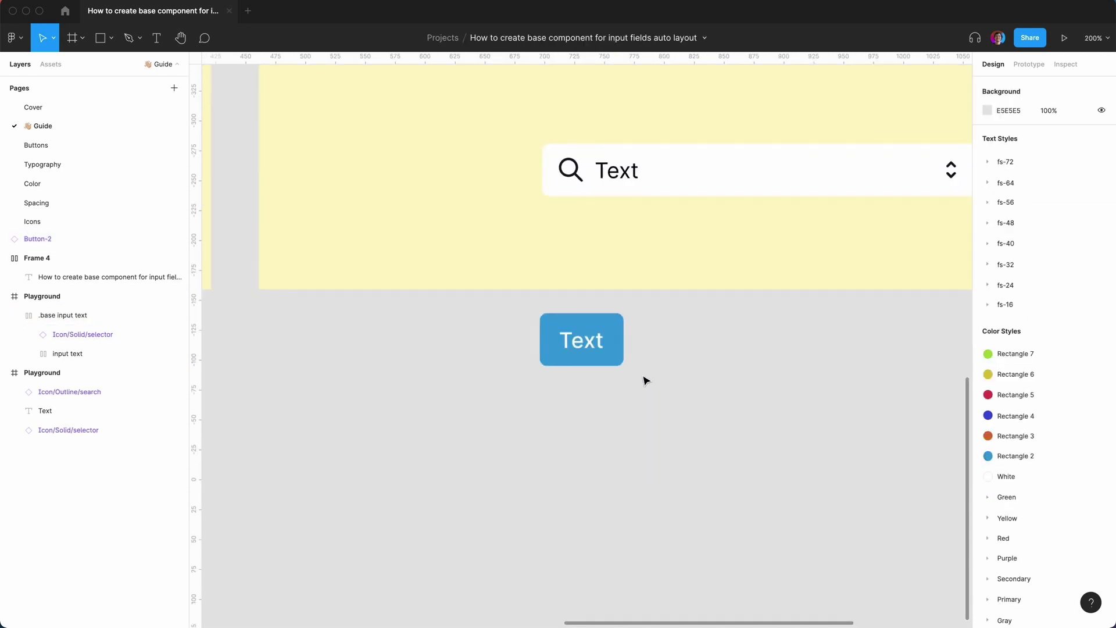
{"action": "scroll", "coordinate": [645, 380], "scroll_direction": "right", "scroll_amount": 5}
{"action": "left_click_drag", "start_coordinate": [385, 360], "coordinate": [827, 192]}
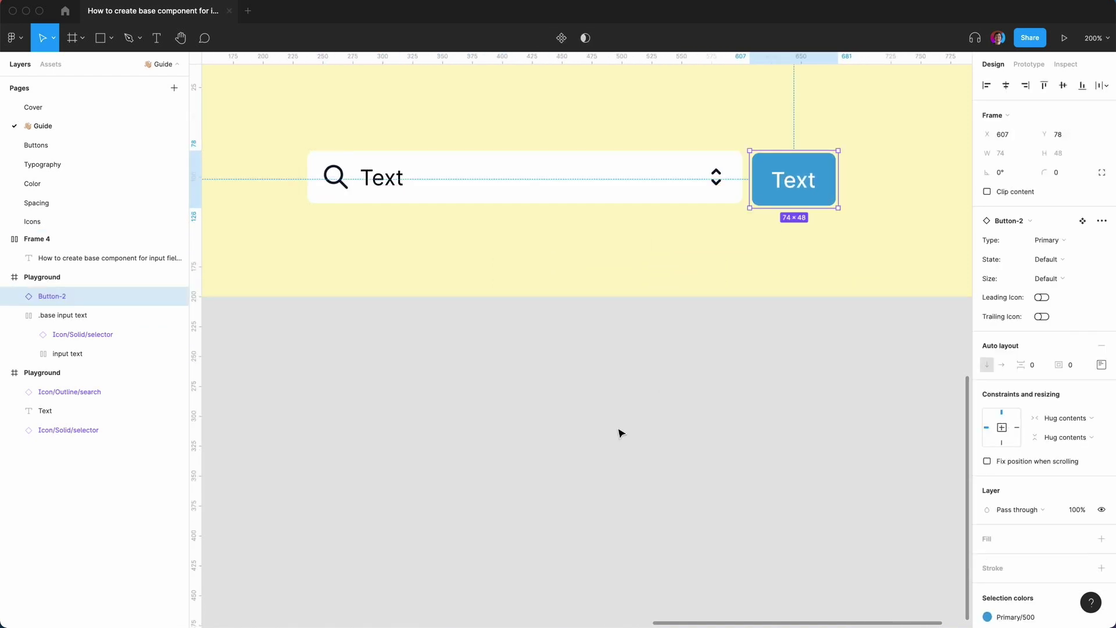
{"action": "key", "text": "super+equal"}
{"action": "key", "text": "super+equal"}
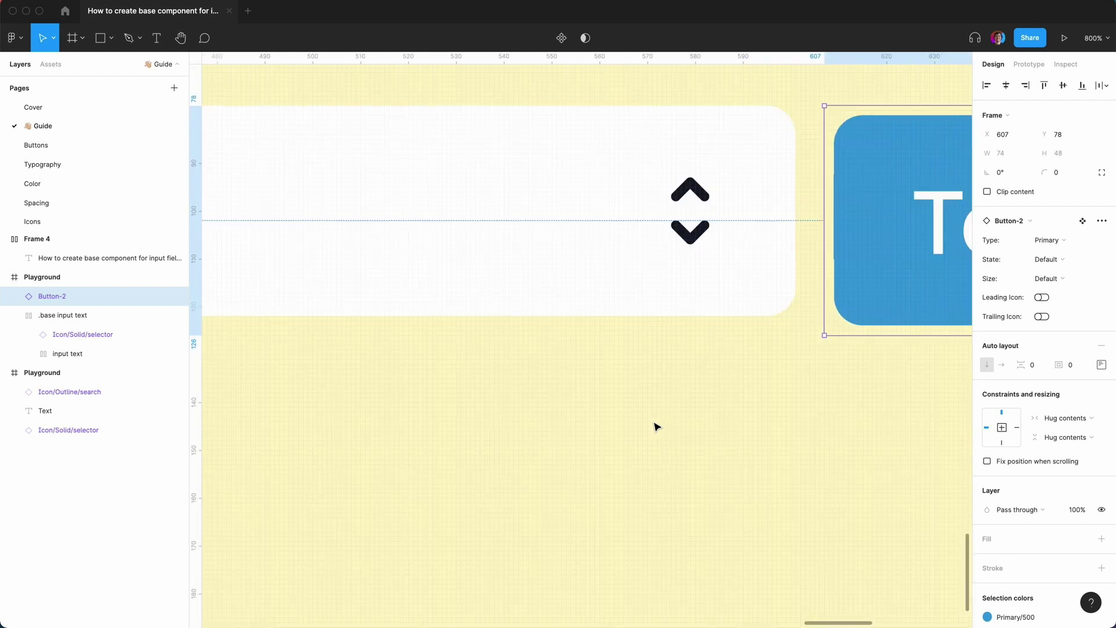
{"action": "scroll", "coordinate": [656, 427], "scroll_direction": "right", "scroll_amount": 4}
{"action": "left_click_drag", "start_coordinate": [745, 273], "coordinate": [731, 269]}
{"action": "key", "text": "super+equal"}
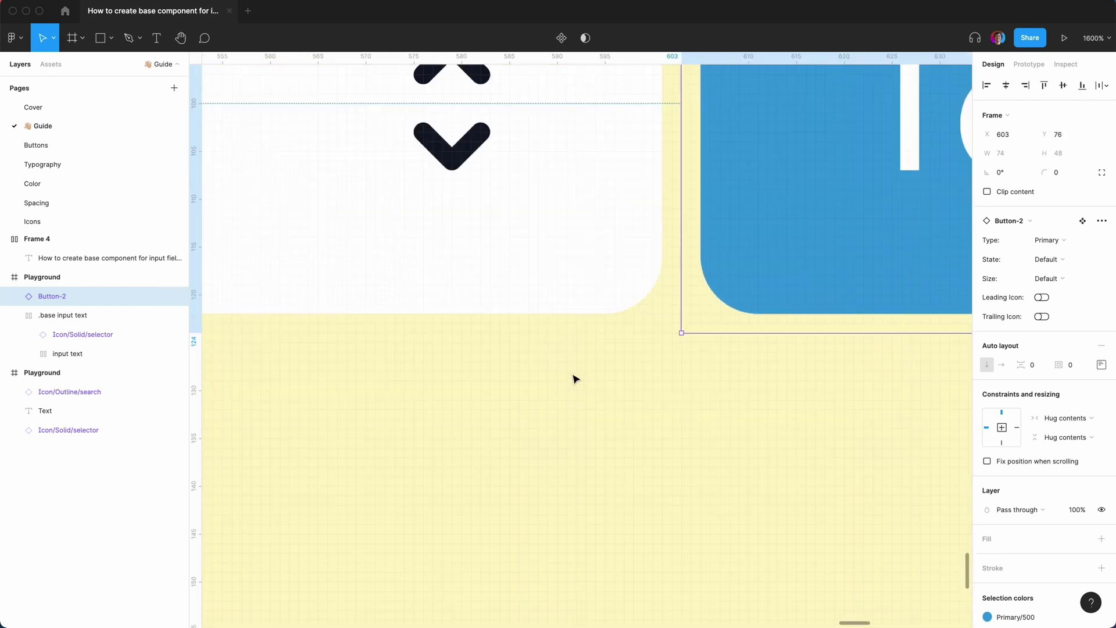
Compare the height and vertical alignment of the input field with the adjacent button
{"action": "scroll", "coordinate": [573, 379], "scroll_direction": "up", "scroll_amount": 5}
{"action": "scroll", "coordinate": [572, 379], "scroll_direction": "right", "scroll_amount": 3}
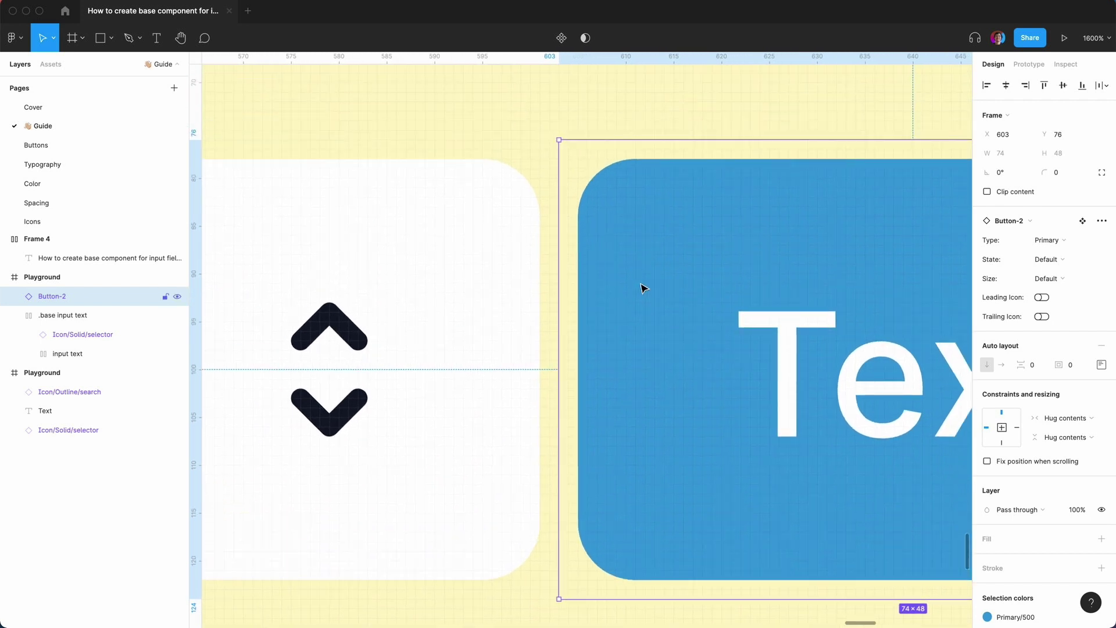
{"action": "left_click", "coordinate": [468, 263]}
{"action": "key", "text": "super+minus"}
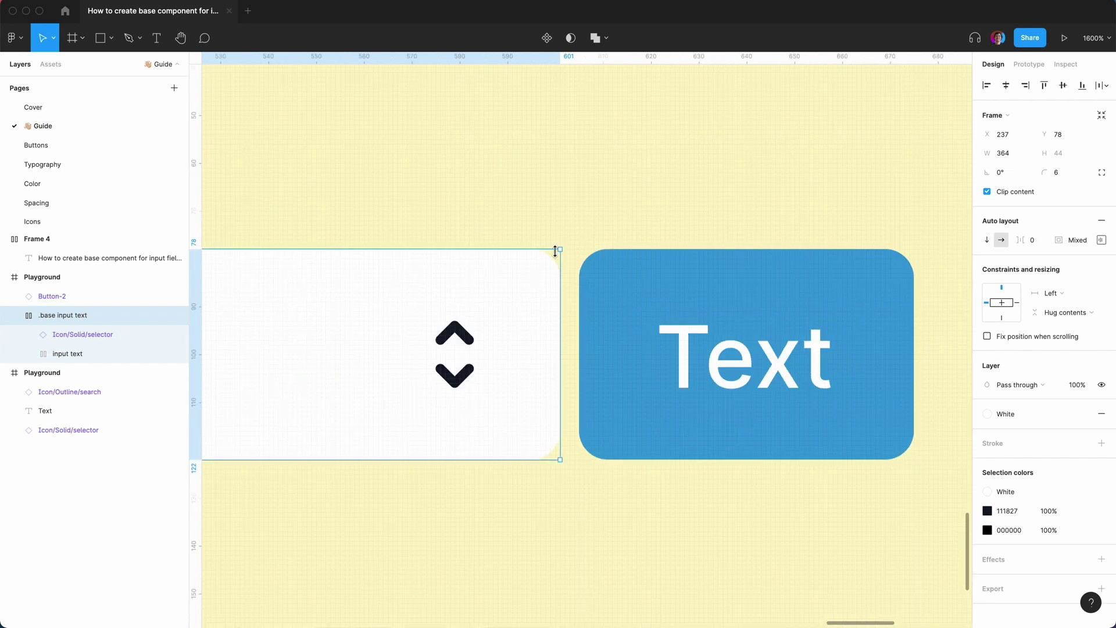
{"action": "left_click", "coordinate": [667, 300]}
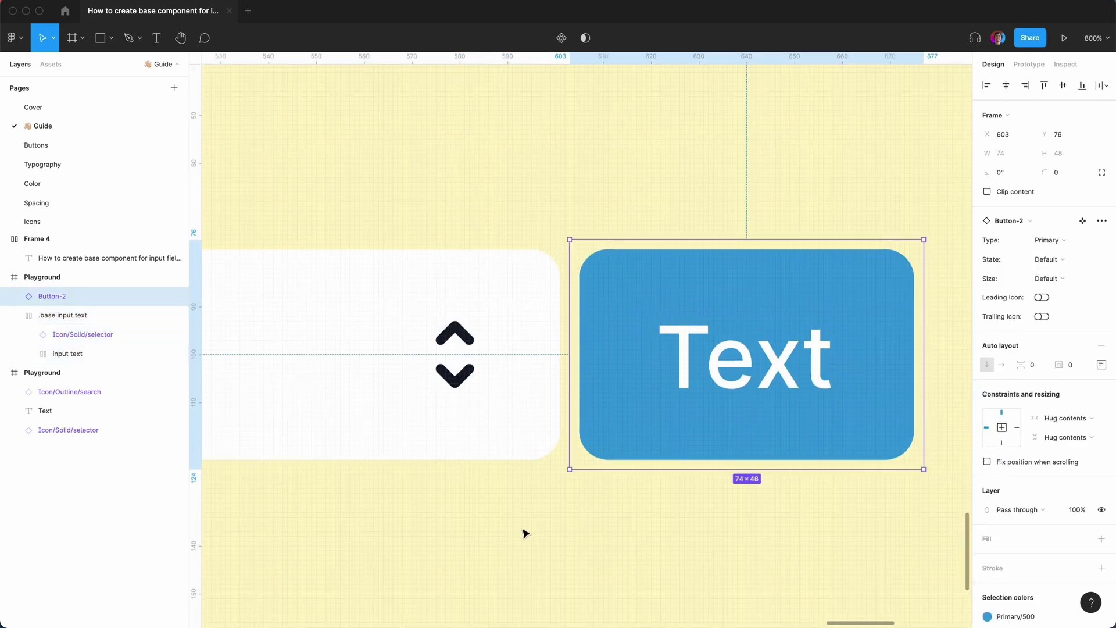
{"action": "key", "text": "super+minus"}
{"action": "key", "text": "super+minus"}
{"action": "left_click", "coordinate": [556, 519]}
{"action": "scroll", "coordinate": [514, 401], "scroll_direction": "left", "scroll_amount": 5}
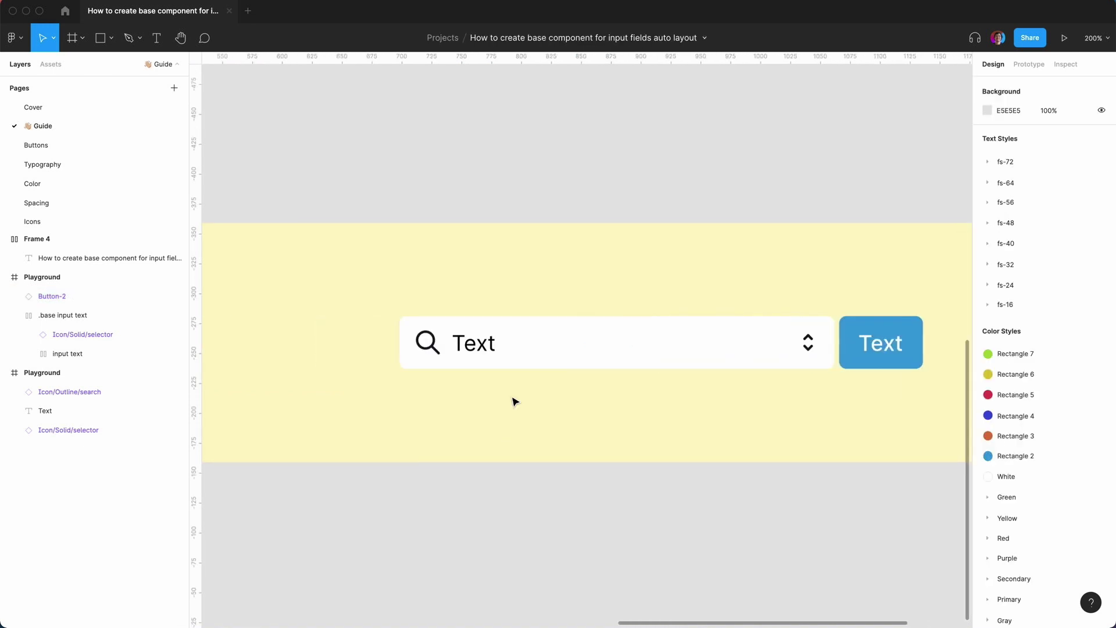
Duplicate the .base input text frame twice and place one copy below the Playground frame
{"action": "left_click", "coordinate": [570, 361]}
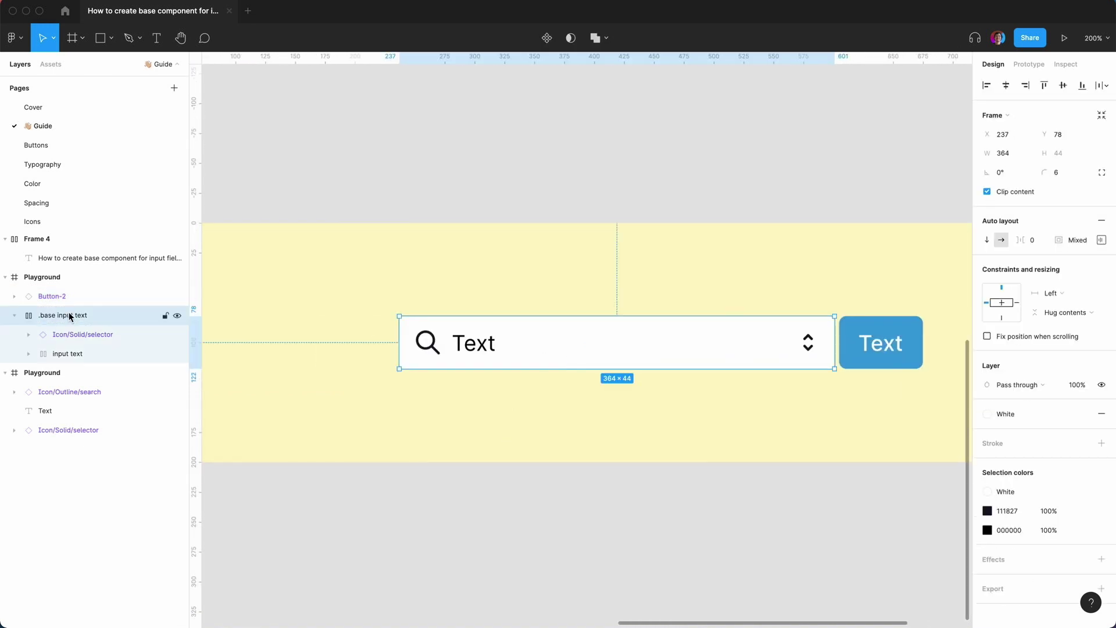
{"action": "left_click", "coordinate": [14, 315]}
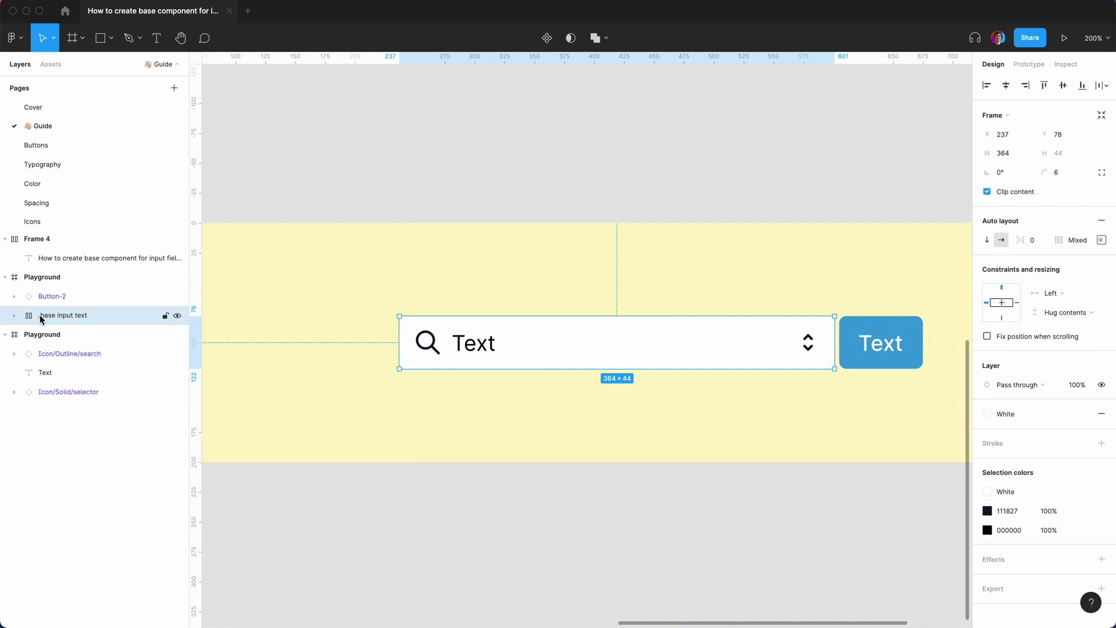
{"action": "key", "text": "super+d"}
{"action": "key", "text": "super+d"}
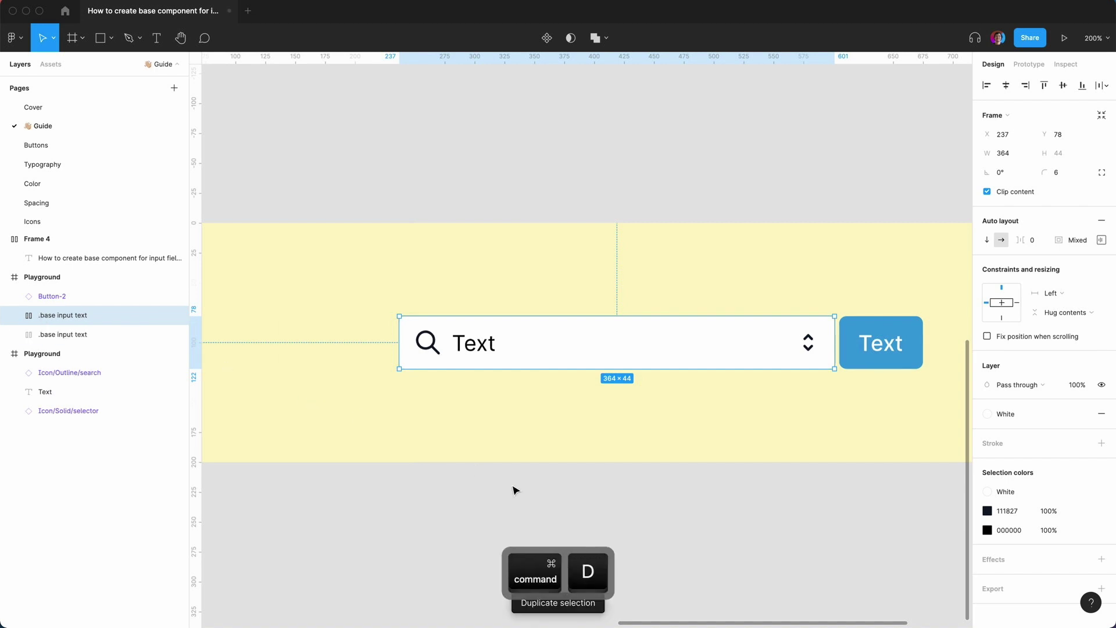
{"action": "left_click_drag", "start_coordinate": [583, 347], "coordinate": [541, 528]}
{"action": "left_click", "coordinate": [434, 506]}
{"action": "left_click", "coordinate": [544, 431]}
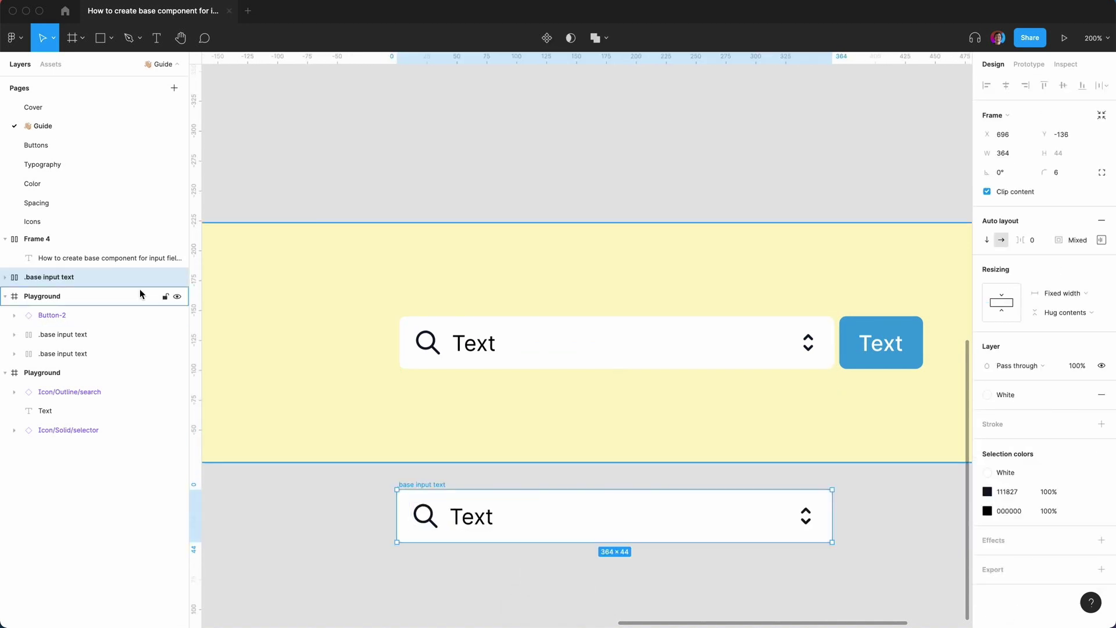
Move the second duplicate below the first copy and align both copies with the original input field
{"action": "left_click", "coordinate": [515, 346]}
{"action": "scroll", "coordinate": [583, 376], "scroll_direction": "down", "scroll_amount": 5}
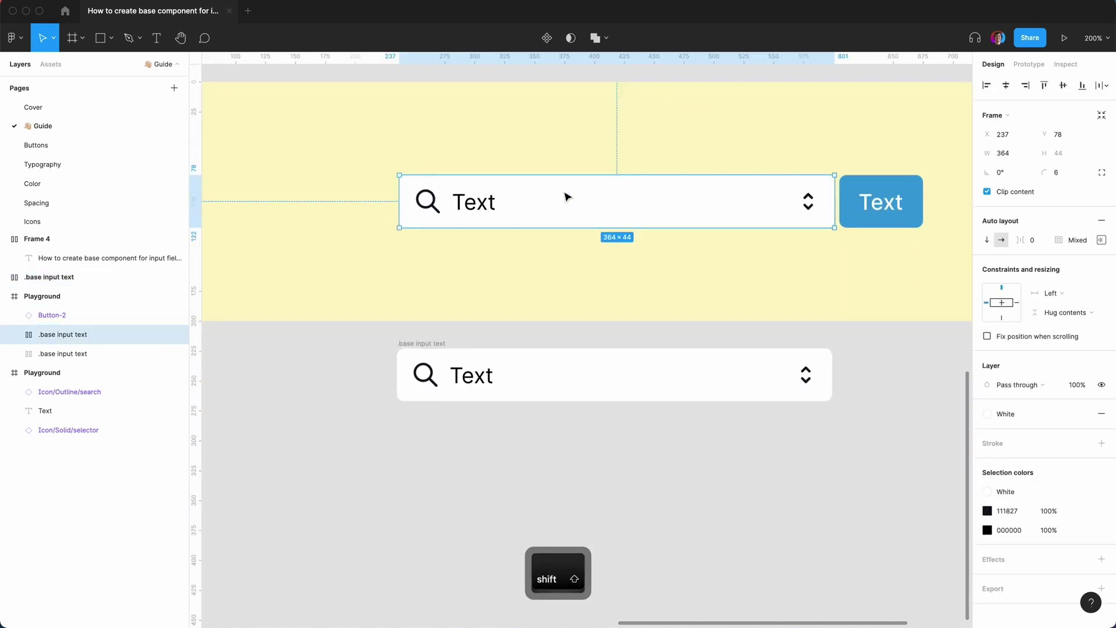
{"action": "left_click_drag", "start_coordinate": [568, 194], "coordinate": [538, 488]}
{"action": "left_click", "coordinate": [384, 428]}
{"action": "left_click_drag", "start_coordinate": [423, 343], "coordinate": [421, 348]}
{"action": "left_click_drag", "start_coordinate": [408, 457], "coordinate": [410, 464]}
{"action": "left_click", "coordinate": [362, 416]}
{"action": "scroll", "coordinate": [363, 416], "scroll_direction": "right", "scroll_amount": 3}
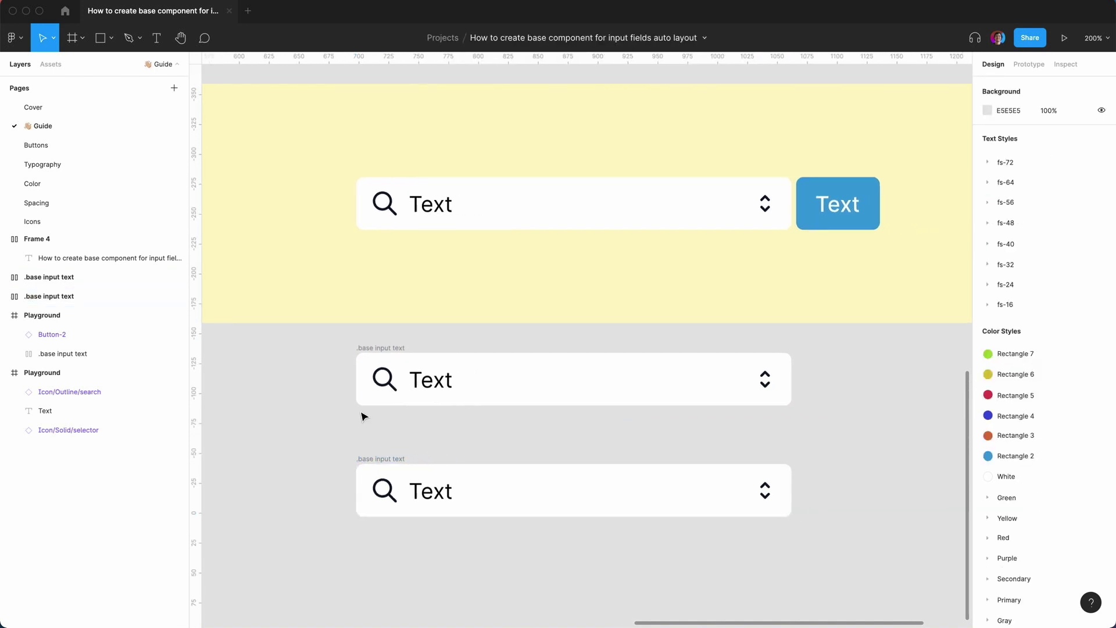
Duplicate the button, place it beside the upper input copy, and set its size to Large
{"action": "left_click", "coordinate": [831, 208]}
{"action": "key", "text": "super+d"}
{"action": "left_click_drag", "start_coordinate": [831, 208], "coordinate": [830, 381]}
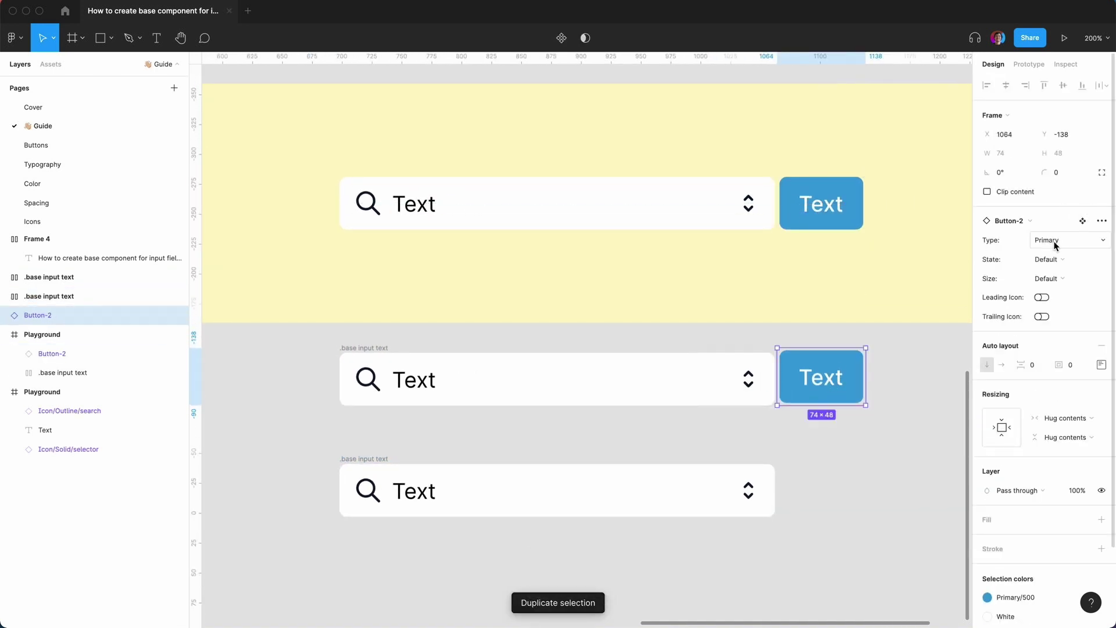
{"action": "left_click", "coordinate": [1055, 278]}
{"action": "left_click", "coordinate": [1062, 300]}
{"action": "left_click", "coordinate": [923, 379]}
Duplicate the large button beside the lower input copy, set its size to Small, and center it vertically on the field
{"action": "left_click", "coordinate": [866, 378]}
{"action": "key", "text": "super+d"}
{"action": "left_click_drag", "start_coordinate": [835, 381], "coordinate": [845, 501]}
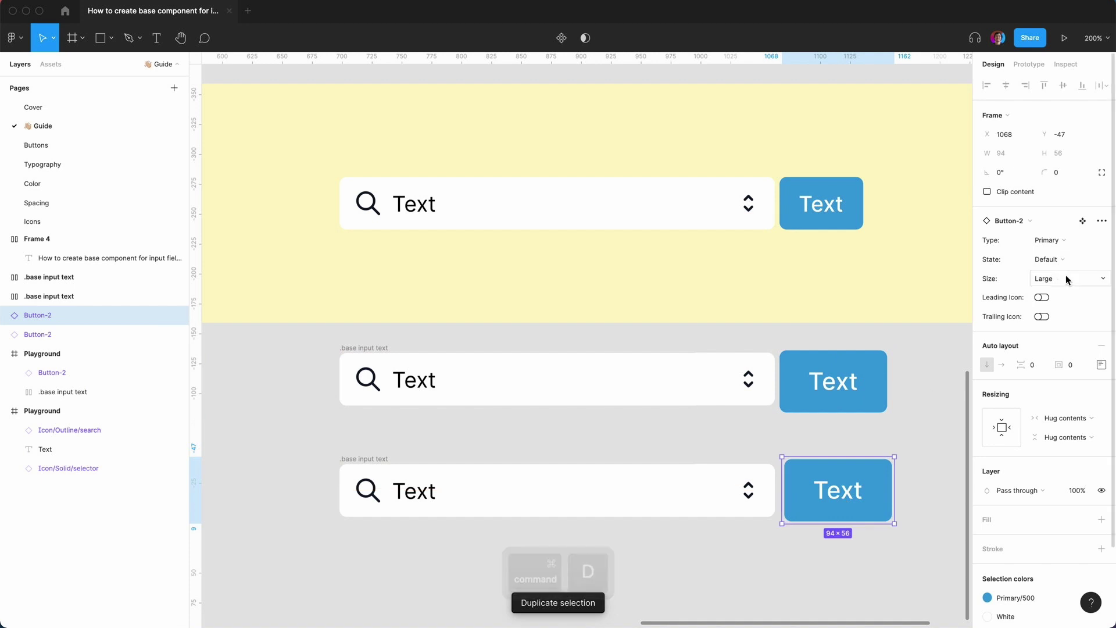
{"action": "left_click", "coordinate": [1047, 278]}
{"action": "left_click", "coordinate": [1060, 294]}
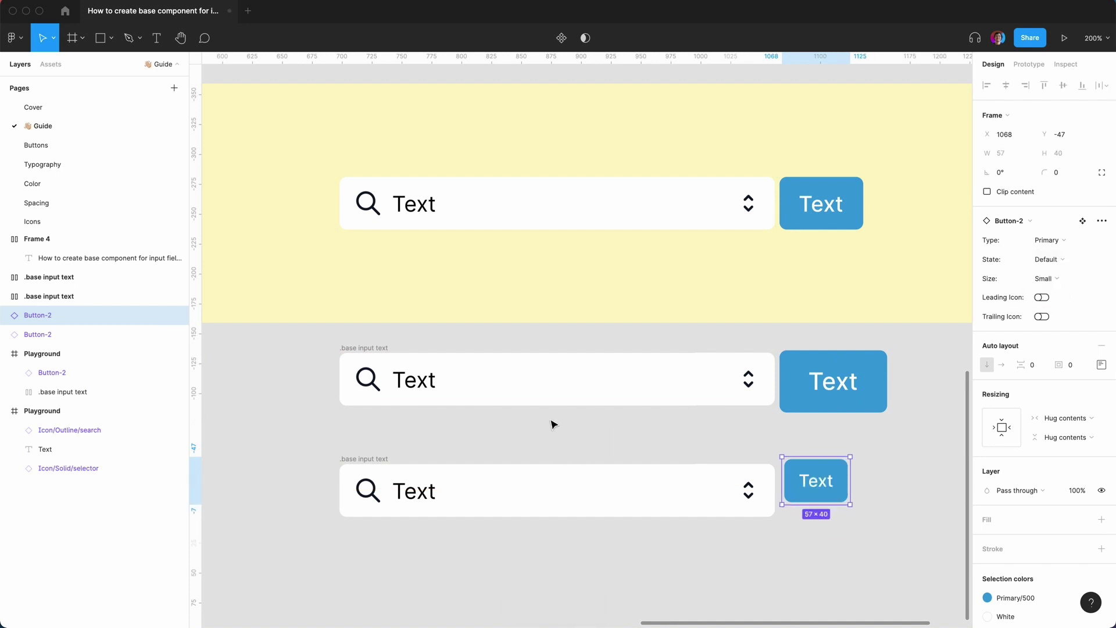
{"action": "left_click", "coordinate": [810, 451]}
{"action": "left_click_drag", "start_coordinate": [813, 473], "coordinate": [813, 484]}
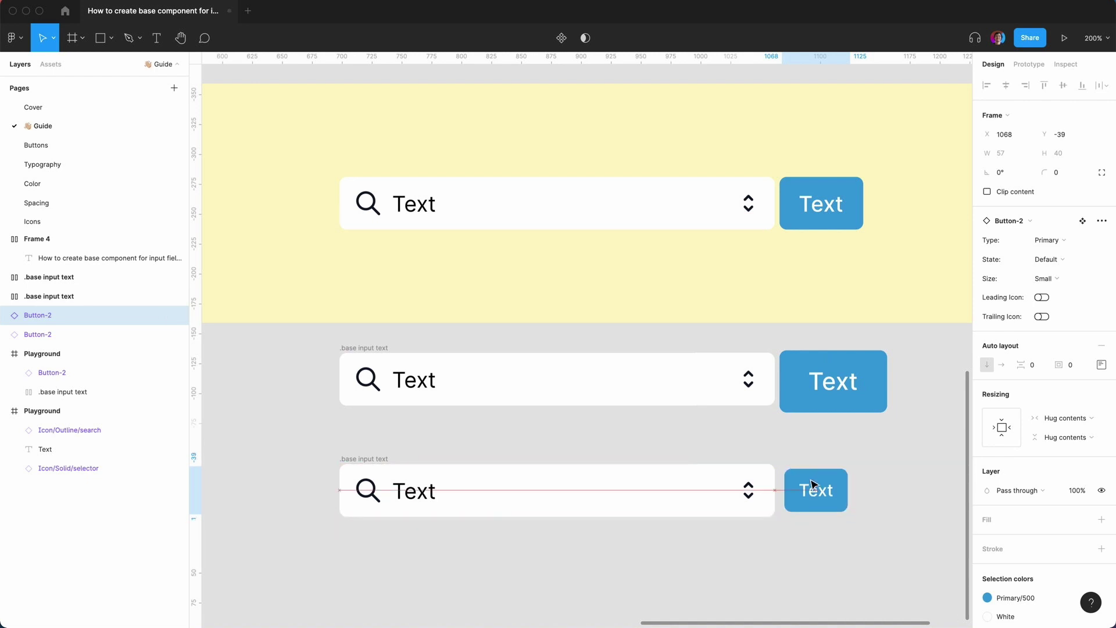
Set the upper input copy's text to font size 20 and line height 28
{"action": "left_click", "coordinate": [822, 390]}
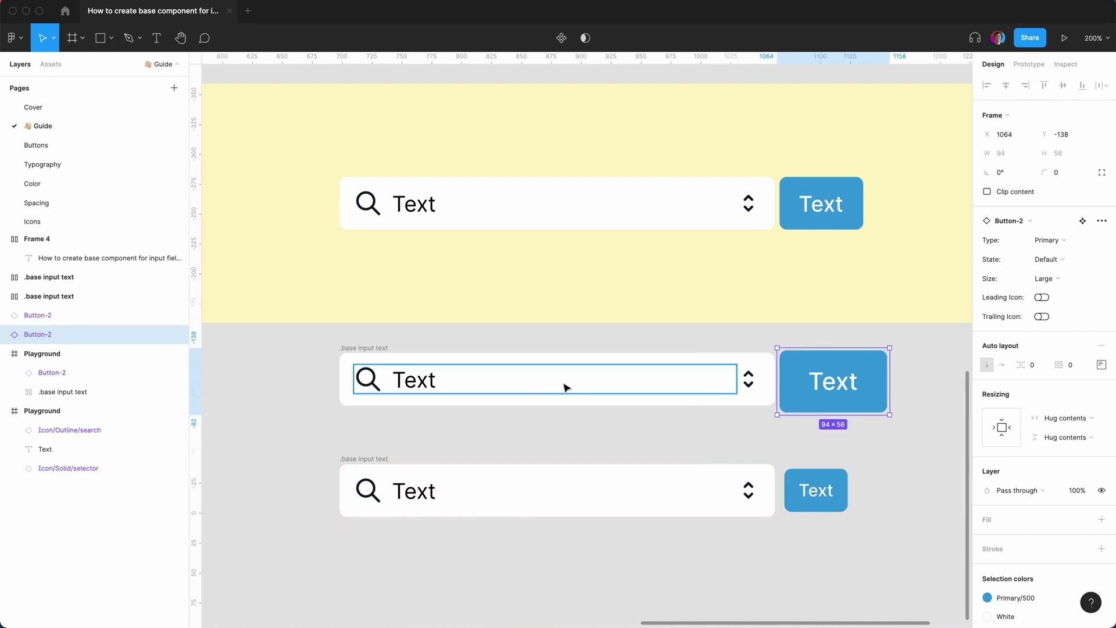
{"action": "left_click", "coordinate": [411, 379]}
{"action": "left_click", "coordinate": [427, 388]}
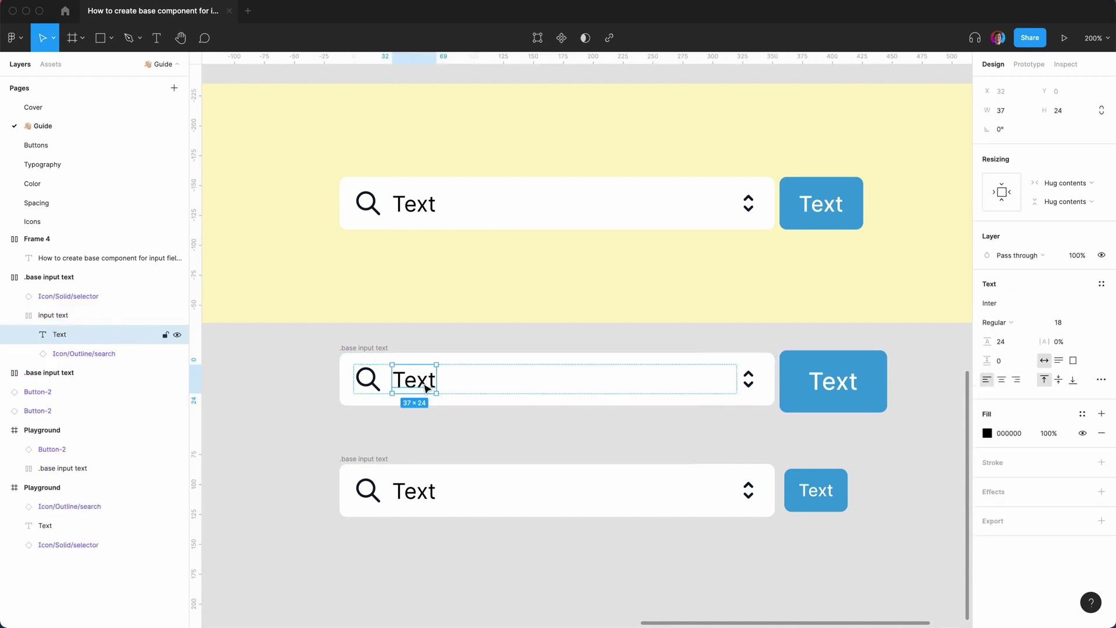
{"action": "left_click", "coordinate": [1069, 329]}
{"action": "key", "text": "Return"}
{"action": "left_click", "coordinate": [1002, 343]}
{"action": "type", "text": "2"}
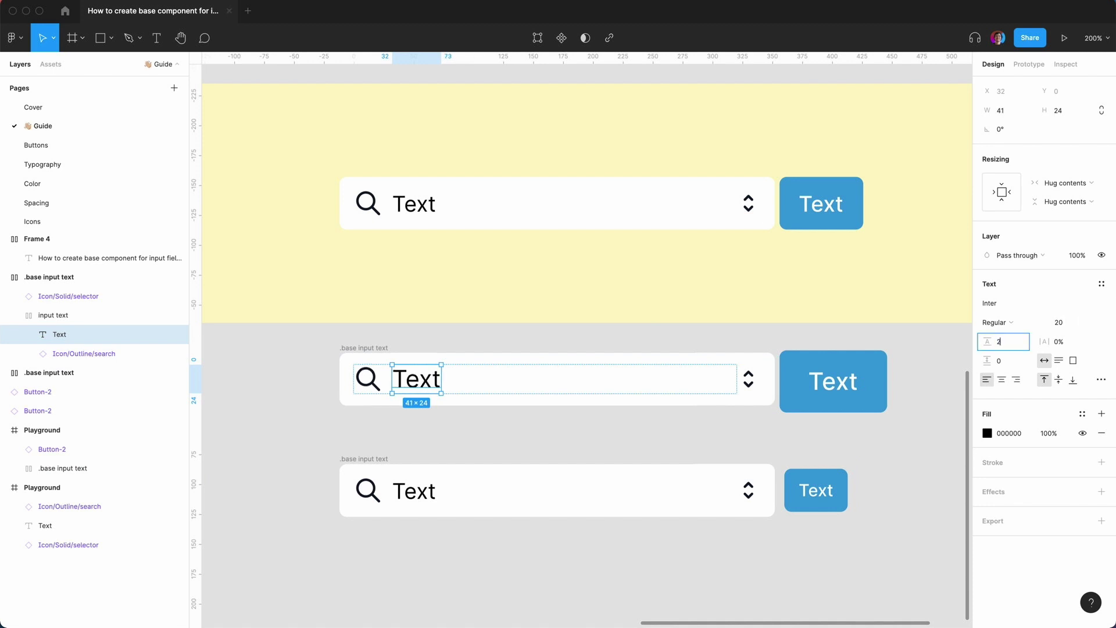
{"action": "type", "text": "8"}
{"action": "key", "text": "Return"}
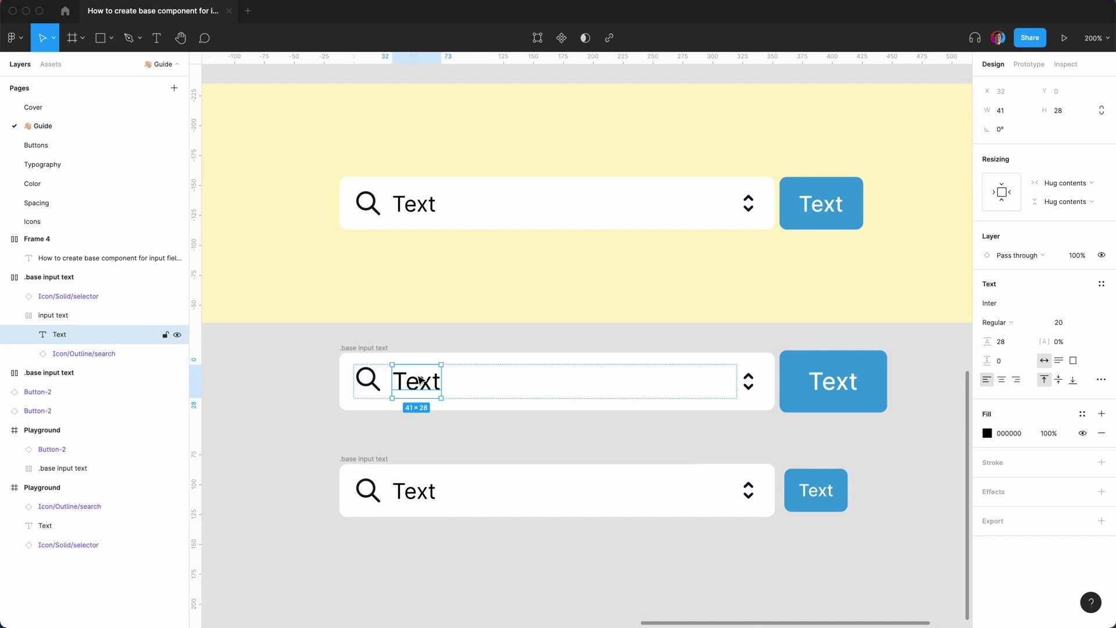
Set the lower input copy's text to font size 14 and line height 20
{"action": "left_click", "coordinate": [421, 501]}
{"action": "left_click", "coordinate": [1059, 329]}
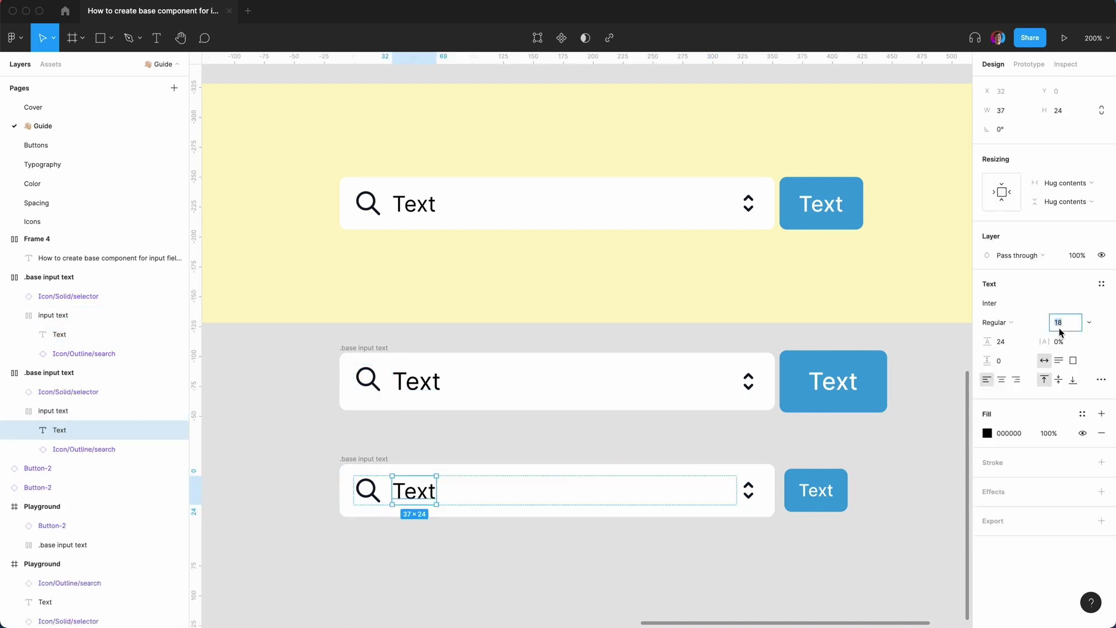
{"action": "type", "text": "14"}
{"action": "key", "text": "Return"}
{"action": "left_click", "coordinate": [1008, 346]}
{"action": "type", "text": "20"}
{"action": "key", "text": "Return"}
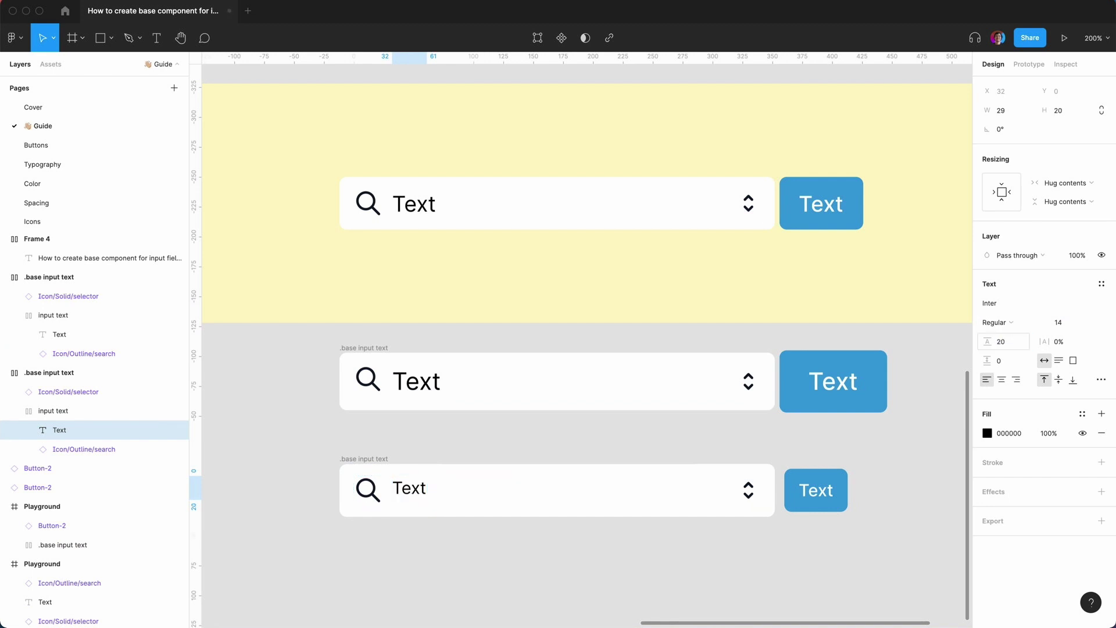
Set the auto layout alignment of the input text frame to left center in both the lower and upper copies
{"action": "left_click", "coordinate": [514, 494]}
{"action": "left_click", "coordinate": [1101, 216]}
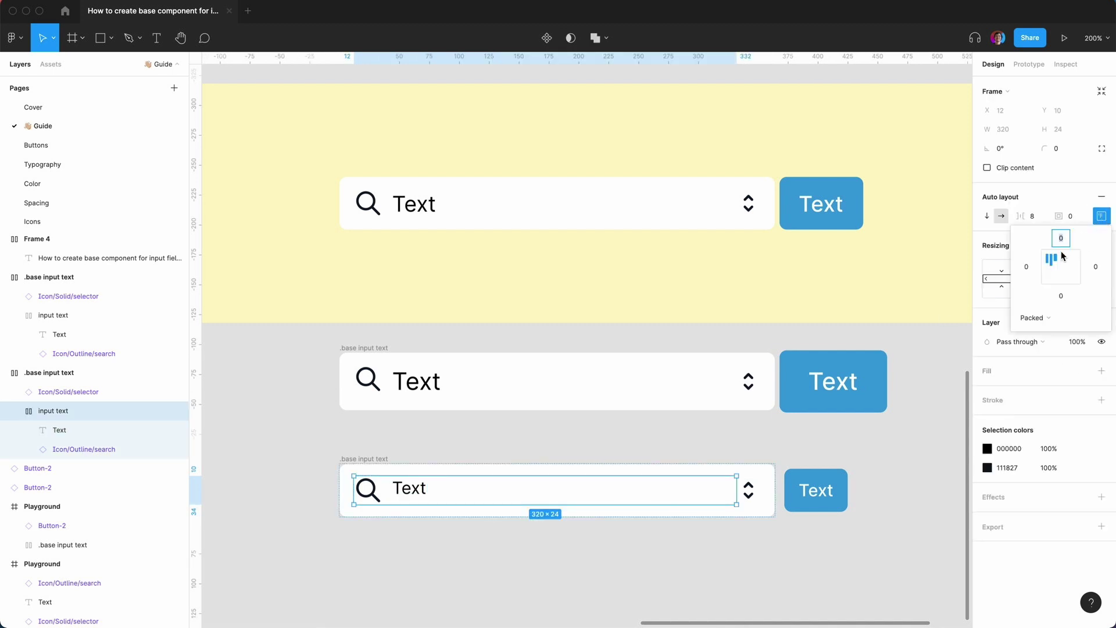
{"action": "left_click", "coordinate": [1052, 267]}
{"action": "left_click", "coordinate": [87, 315]}
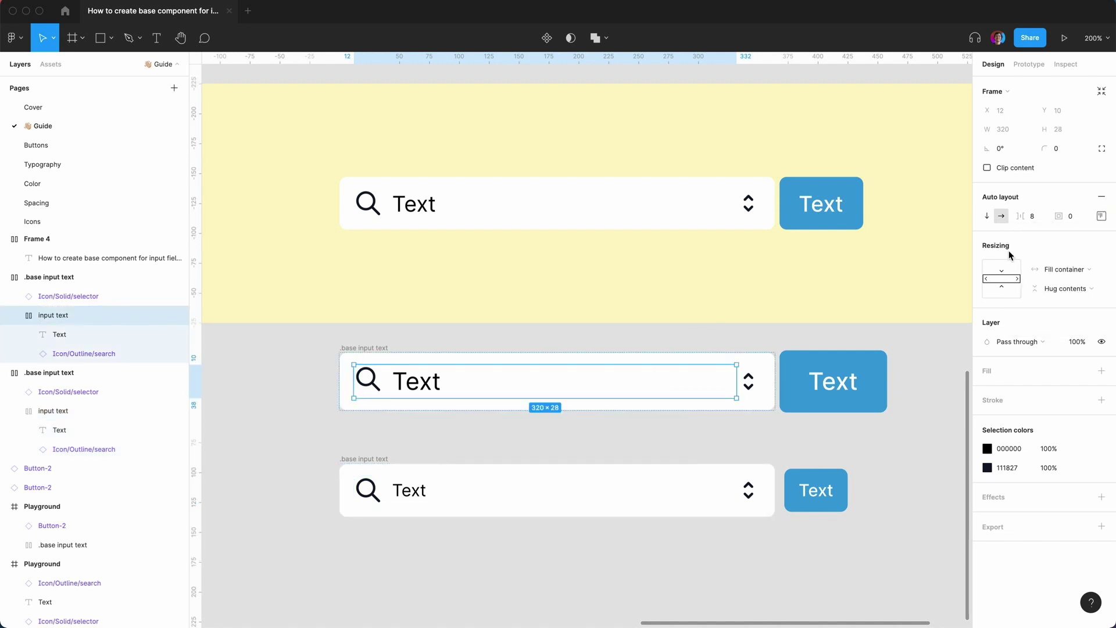
{"action": "left_click", "coordinate": [1101, 216]}
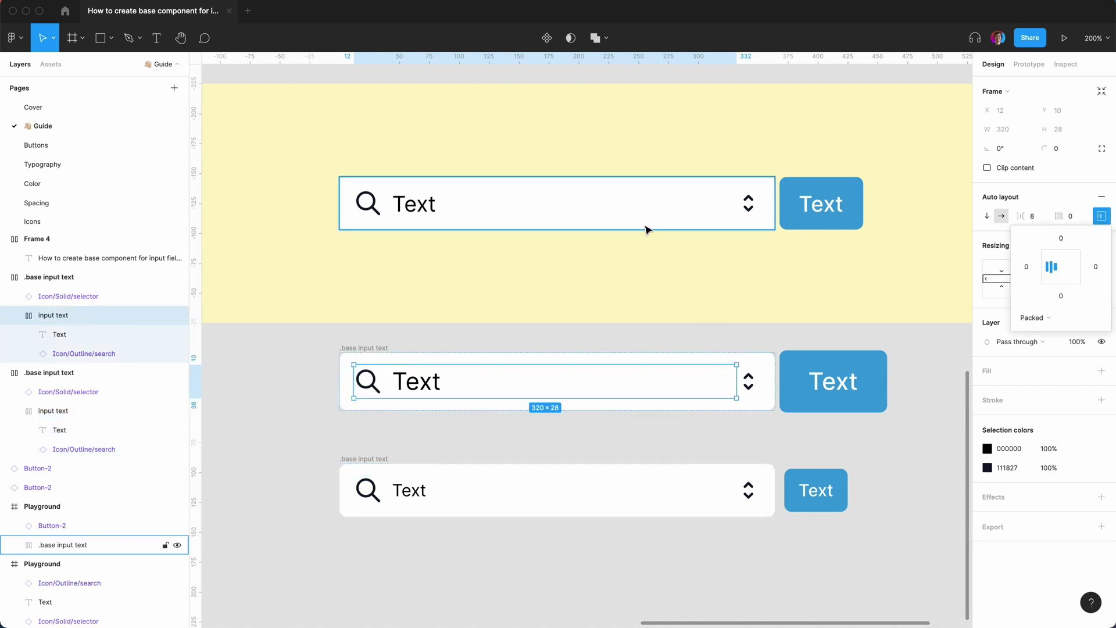
Open the auto layout alignment and padding settings of the input text frame in the default field
{"action": "left_click", "coordinate": [647, 227]}
{"action": "left_click", "coordinate": [648, 214]}
{"action": "left_click", "coordinate": [1101, 219]}
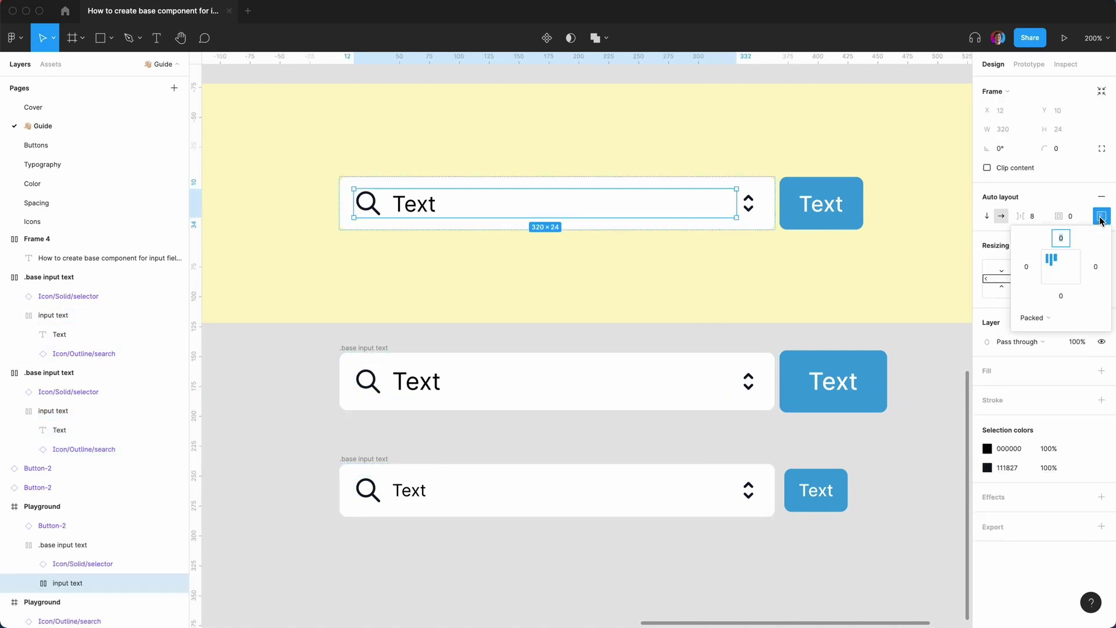
{"action": "left_click", "coordinate": [294, 474]}
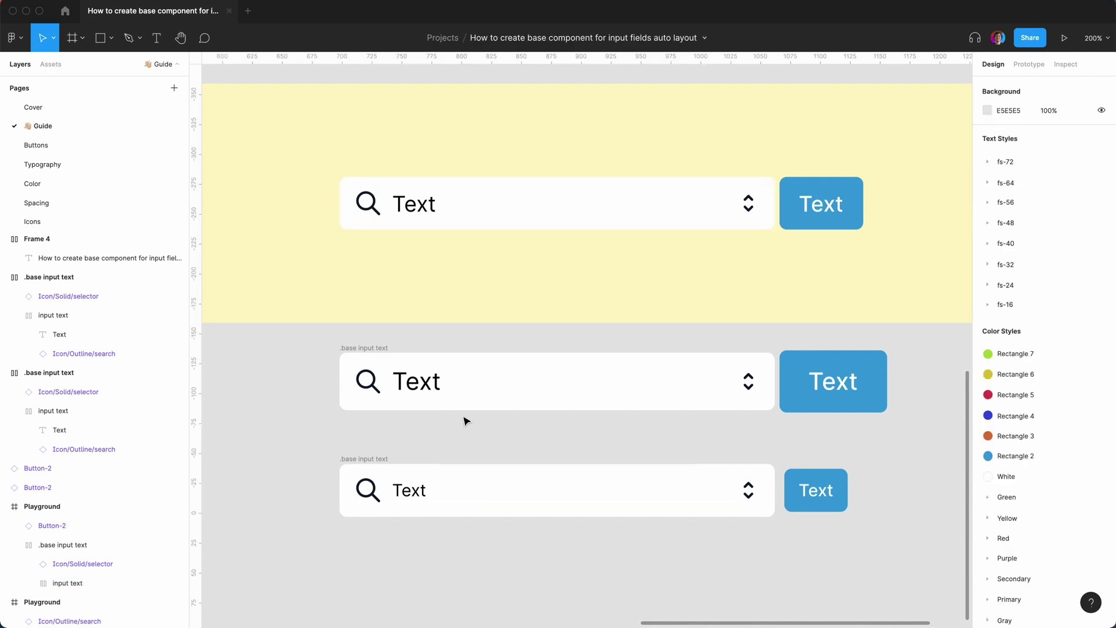
Set the top and bottom auto layout padding of the upper input copy to 12
{"action": "left_click", "coordinate": [354, 351]}
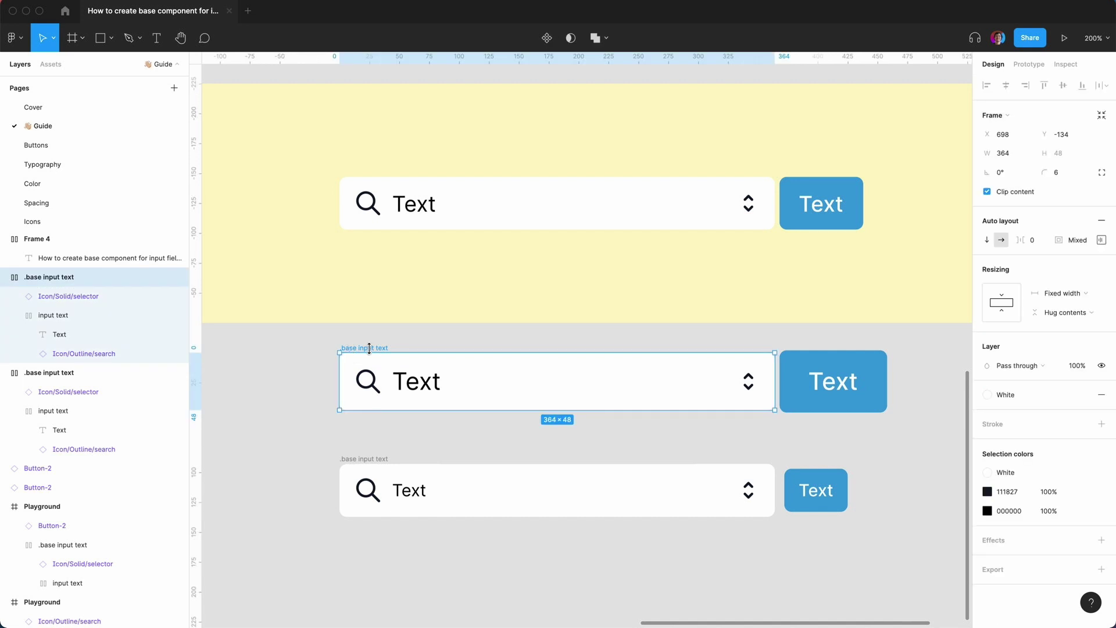
{"action": "key", "text": "super+equal"}
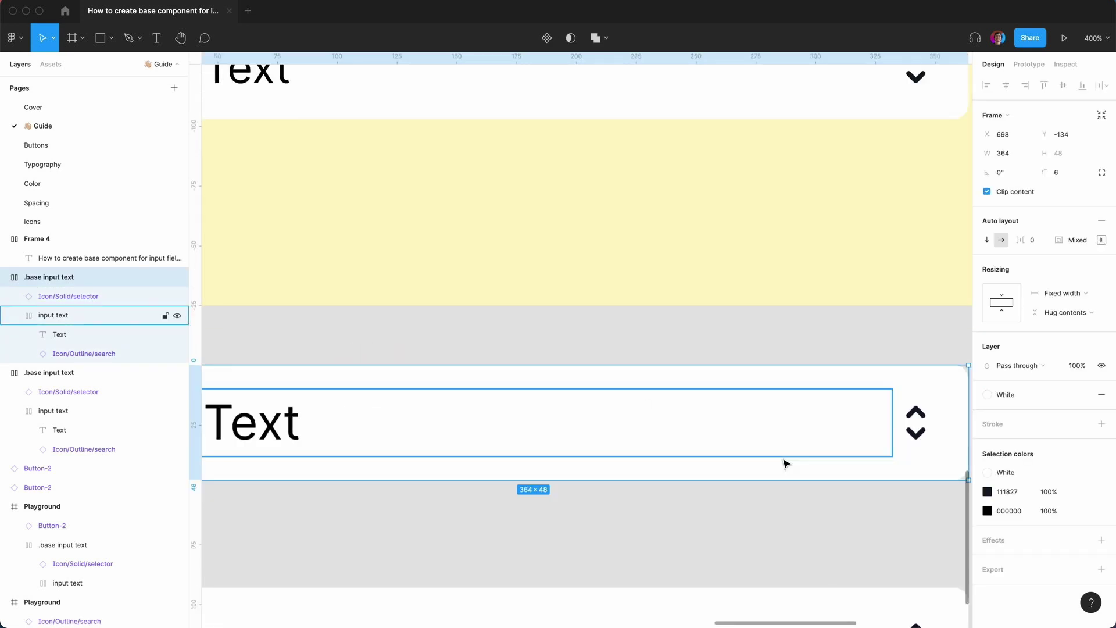
{"action": "scroll", "coordinate": [781, 462], "scroll_direction": "up", "scroll_amount": 5}
{"action": "scroll", "coordinate": [780, 461], "scroll_direction": "right", "scroll_amount": 10}
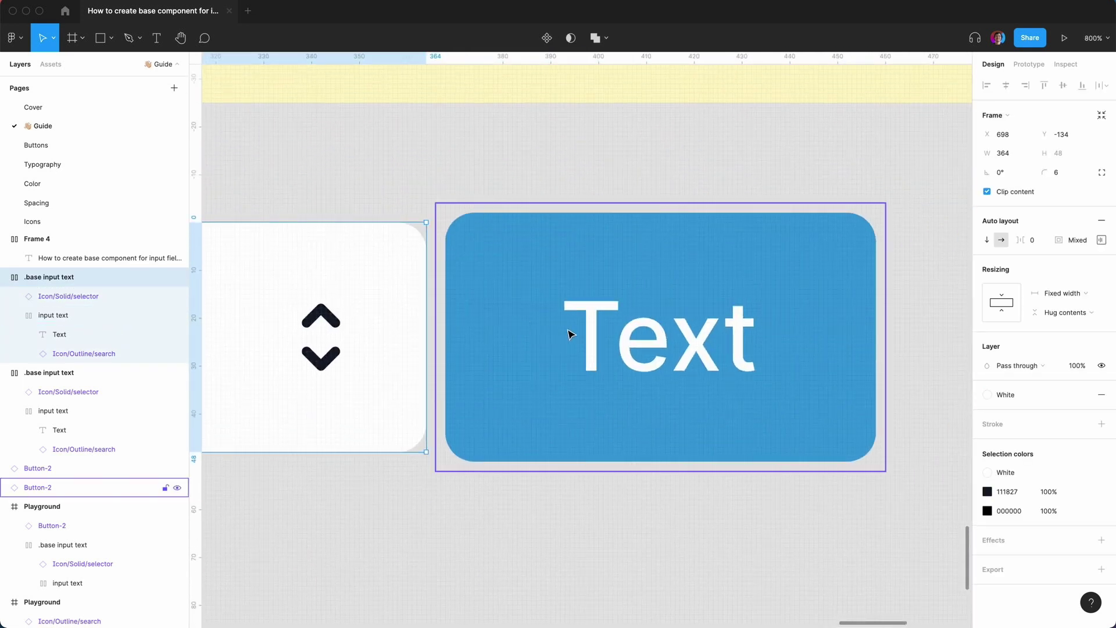
{"action": "left_click", "coordinate": [1101, 240]}
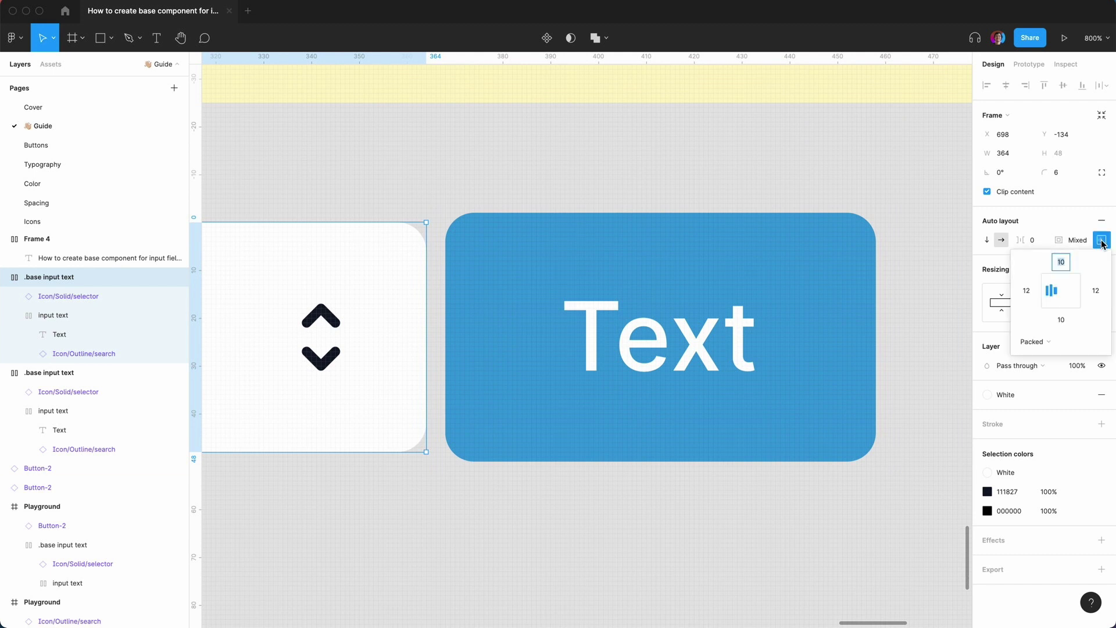
{"action": "type", "text": "12"}
{"action": "left_click", "coordinate": [1061, 320]}
{"action": "type", "text": "12"}
{"action": "scroll", "coordinate": [481, 568], "scroll_direction": "left", "scroll_amount": 5}
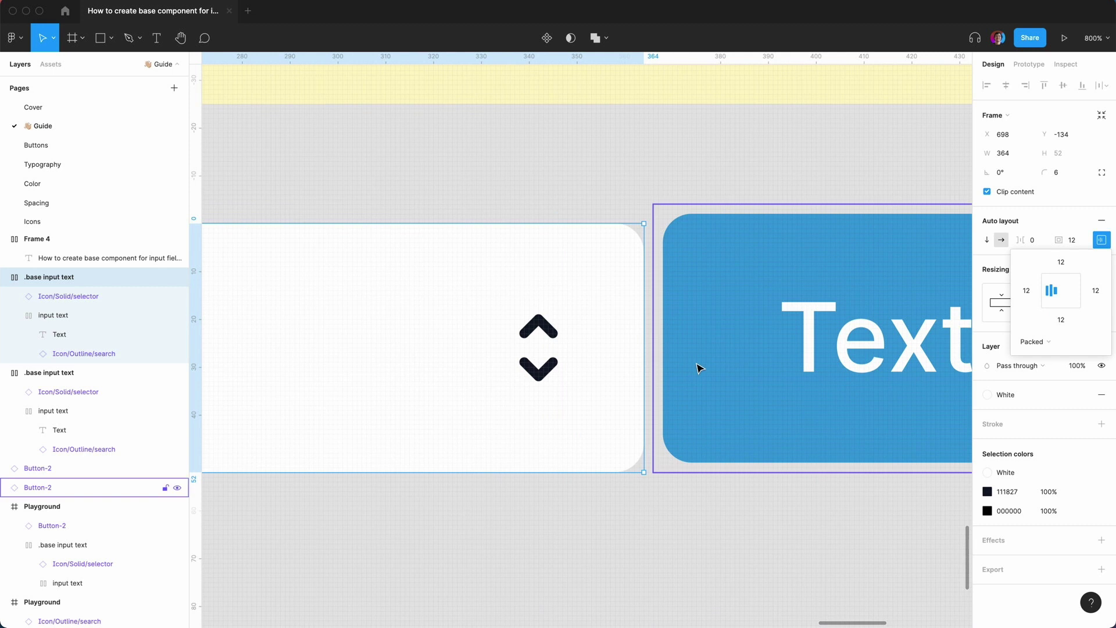
Move the large button down to Y -136 so its edges line up with the upper input copy
{"action": "left_click", "coordinate": [720, 364]}
{"action": "left_click_drag", "start_coordinate": [720, 365], "coordinate": [723, 373]}
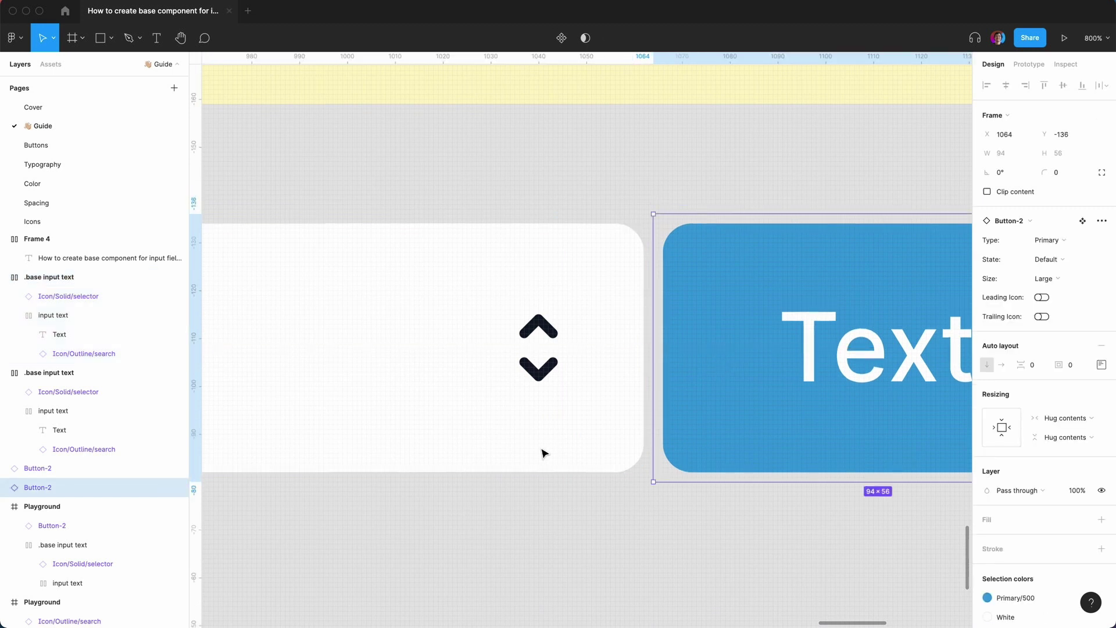
{"action": "key", "text": "super+equal"}
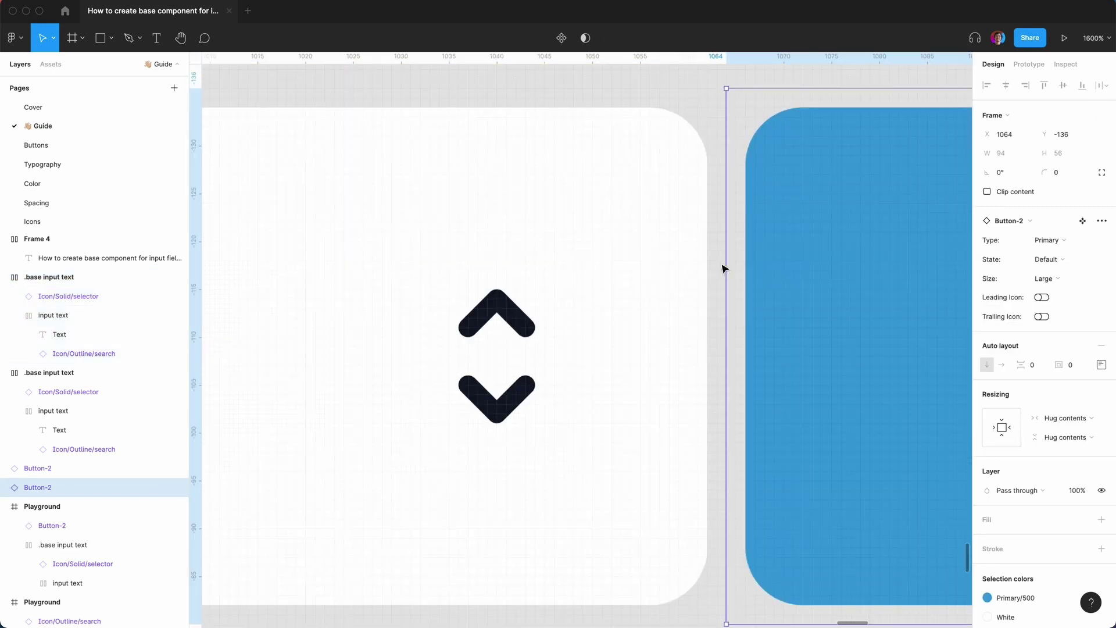
{"action": "key", "text": "super+minus"}
Insert the Icon/Solid/search component into the input text frame of the lower input copy
{"action": "scroll", "coordinate": [722, 267], "scroll_direction": "down", "scroll_amount": 3}
{"action": "left_click", "coordinate": [603, 351], "text": "super"}
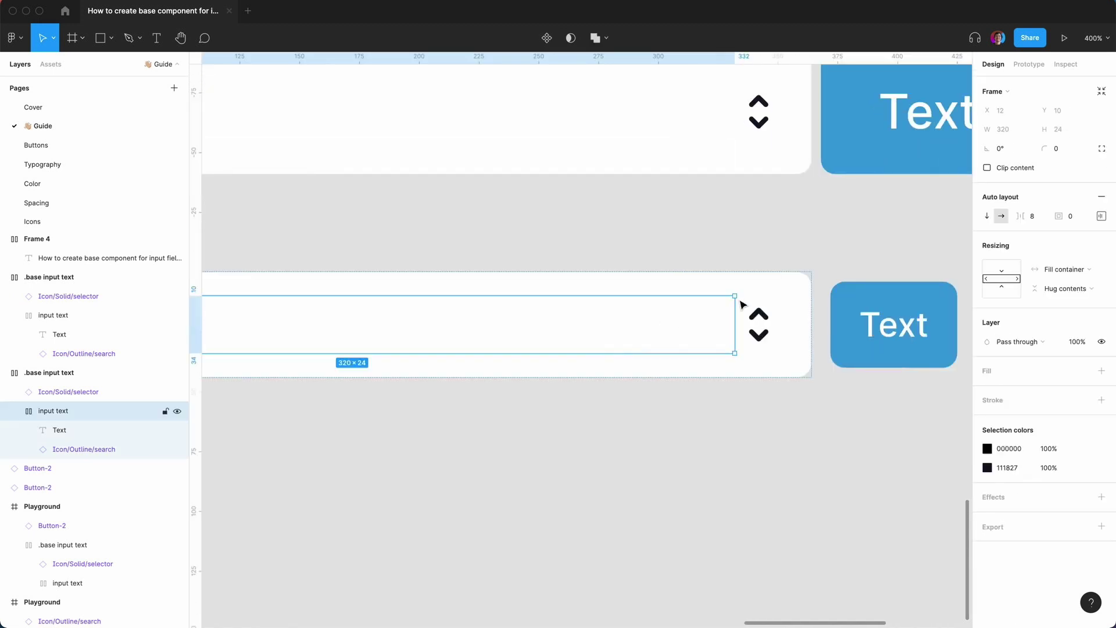
{"action": "left_click", "coordinate": [789, 297]}
{"action": "scroll", "coordinate": [591, 316], "scroll_direction": "left", "scroll_amount": 5}
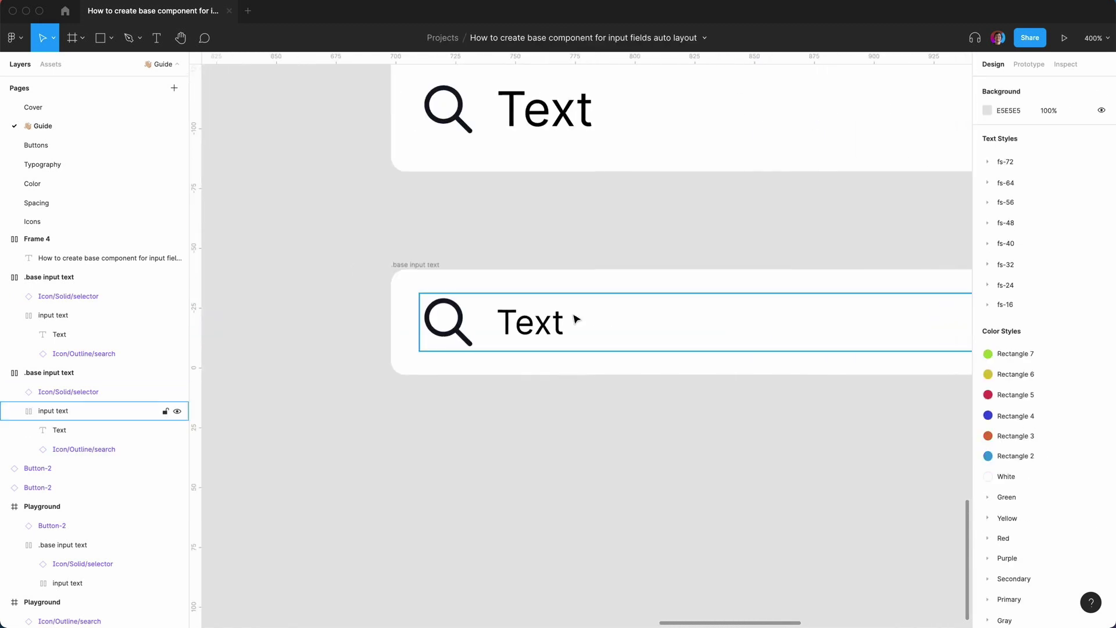
{"action": "left_click", "coordinate": [456, 333], "text": "super"}
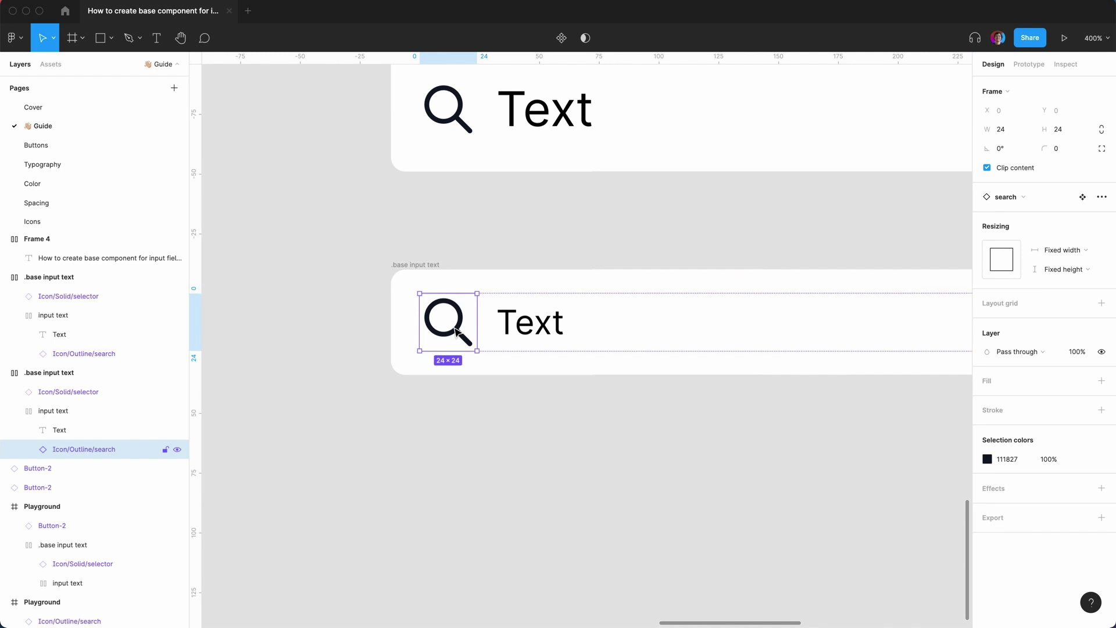
{"action": "left_click", "coordinate": [709, 320]}
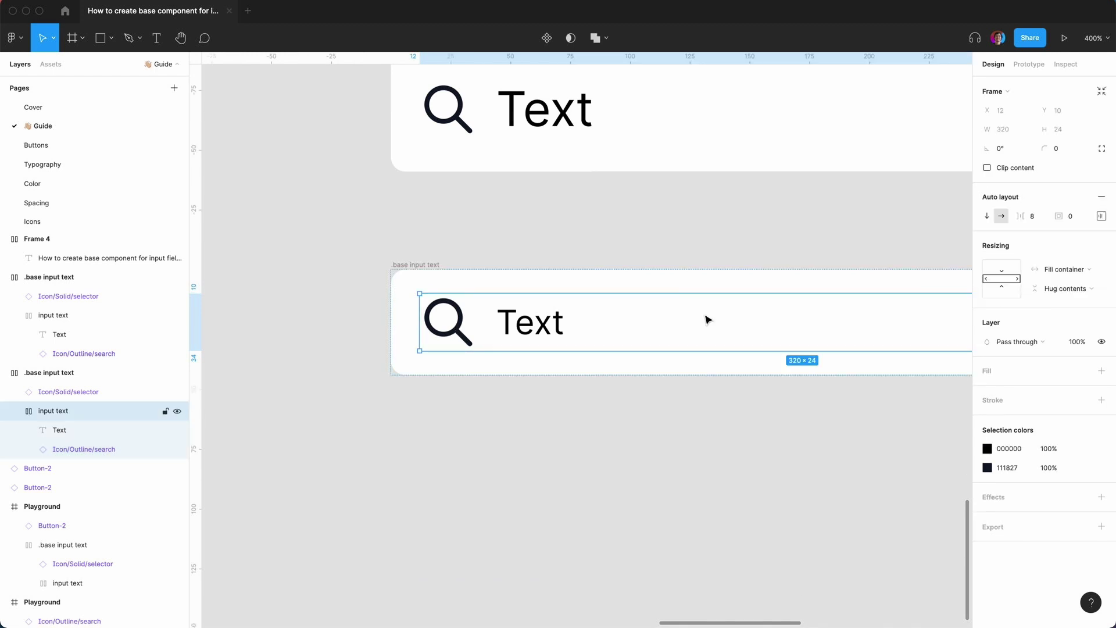
{"action": "key", "text": "shift+i"}
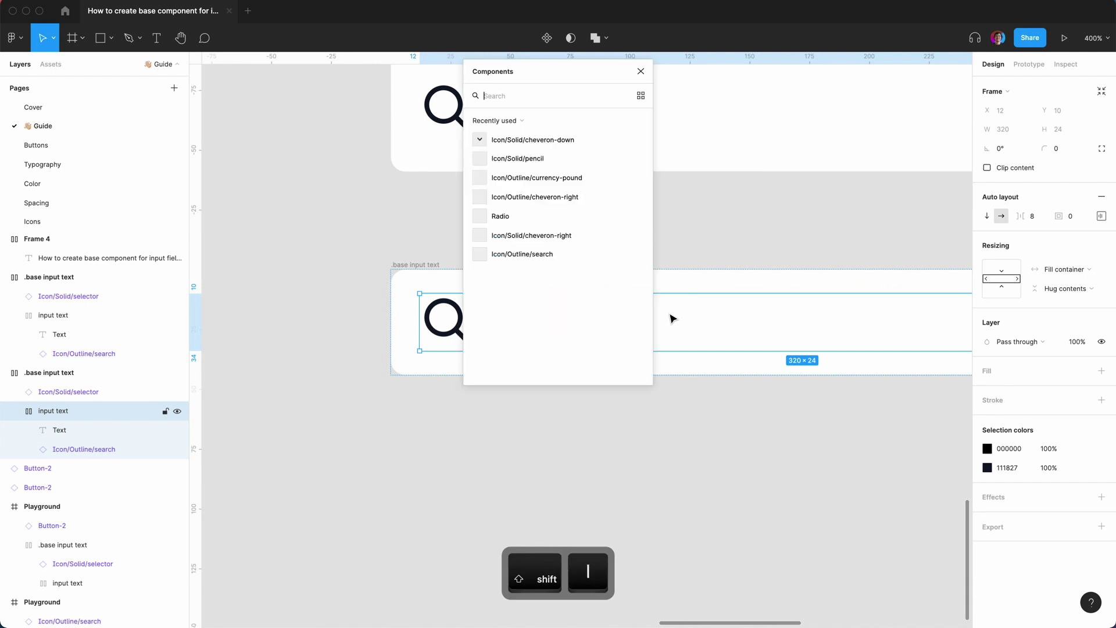
{"action": "type", "text": "search"}
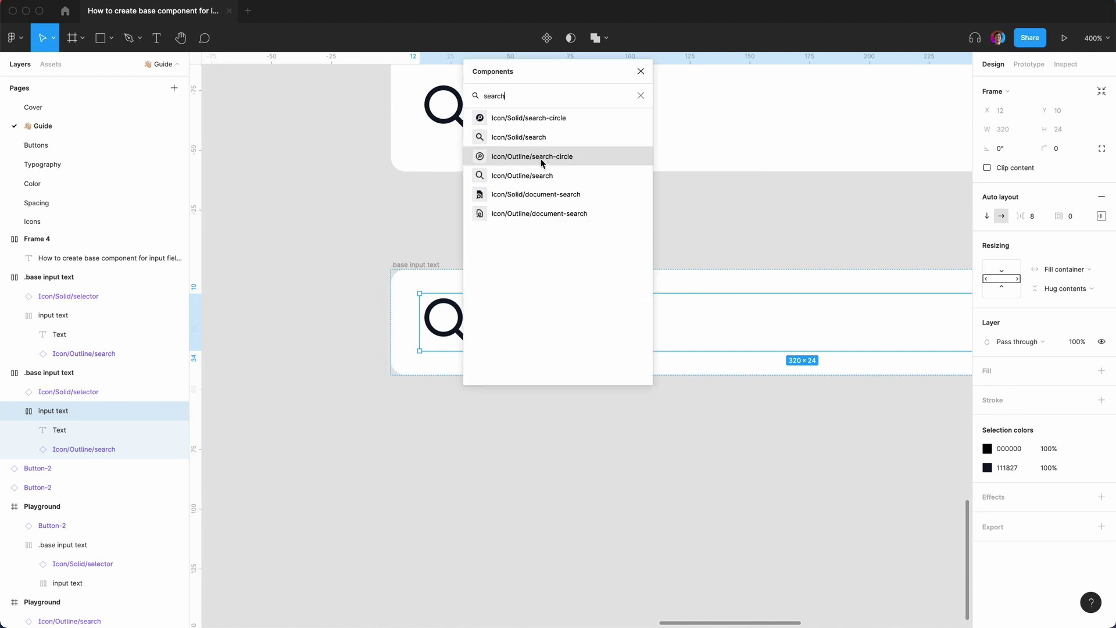
{"action": "left_click", "coordinate": [485, 137]}
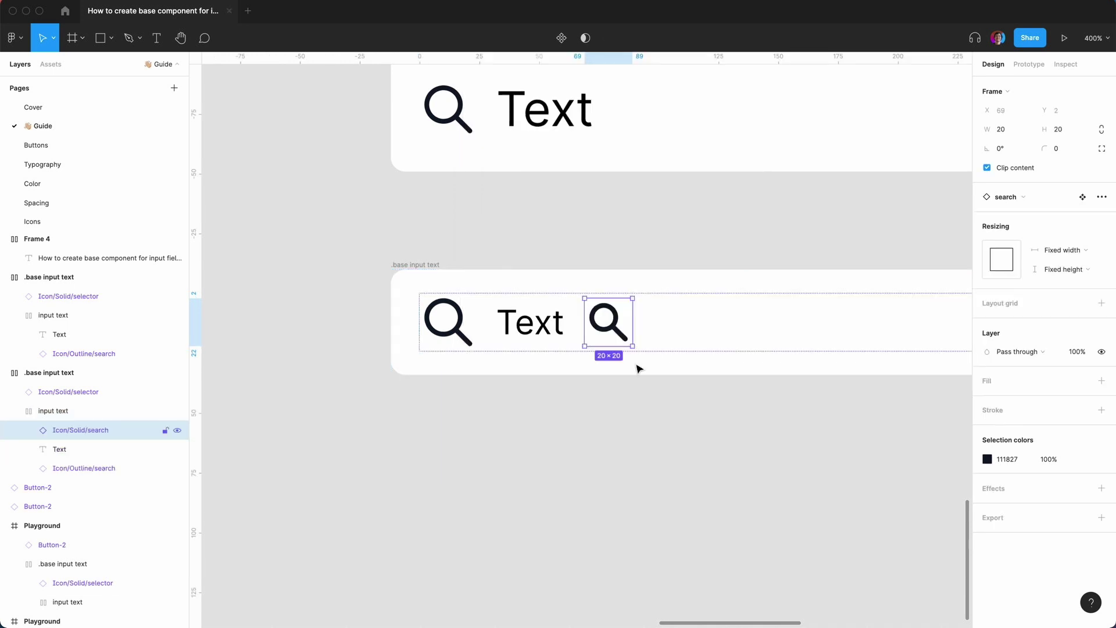
Delete the outline search icon from the lower copy and move the solid search icon in front of the text
{"action": "left_click", "coordinate": [465, 337]}
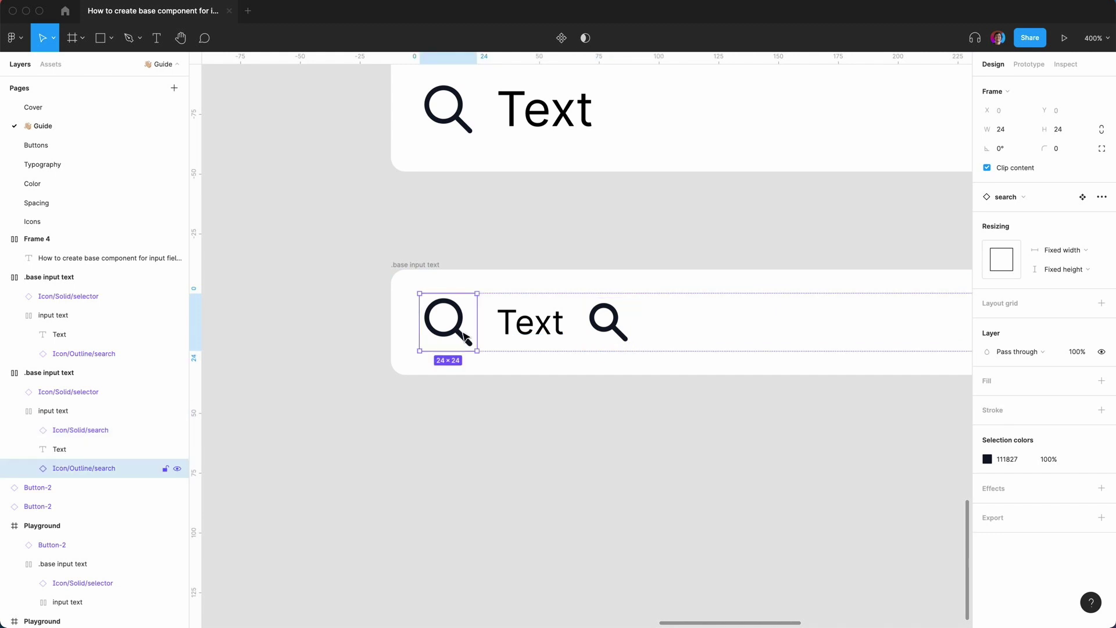
{"action": "key", "text": "Delete"}
{"action": "left_click", "coordinate": [528, 324]}
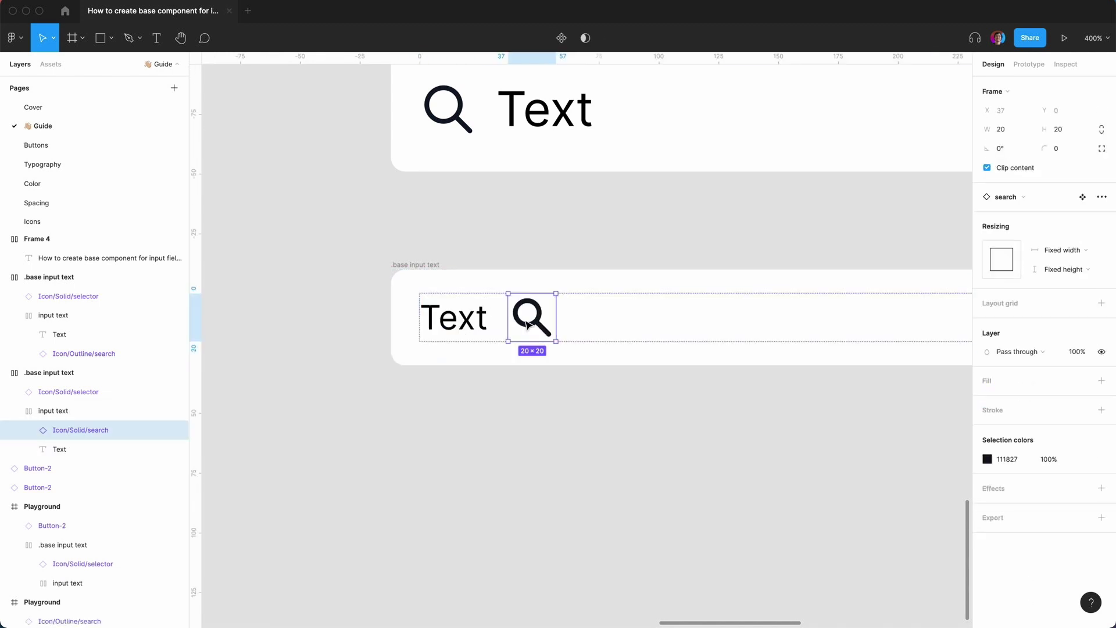
{"action": "key", "text": "Left"}
{"action": "left_click", "coordinate": [513, 461]}
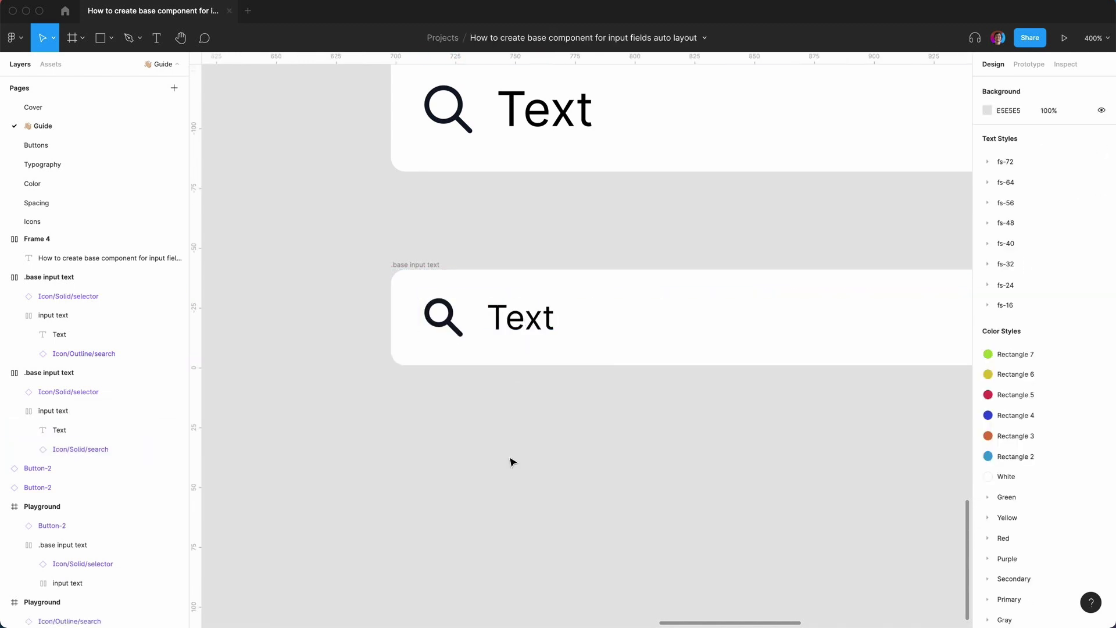
Set the top and bottom auto layout padding of the lower input copy to 8
{"action": "scroll", "coordinate": [511, 459], "scroll_direction": "right", "scroll_amount": 5}
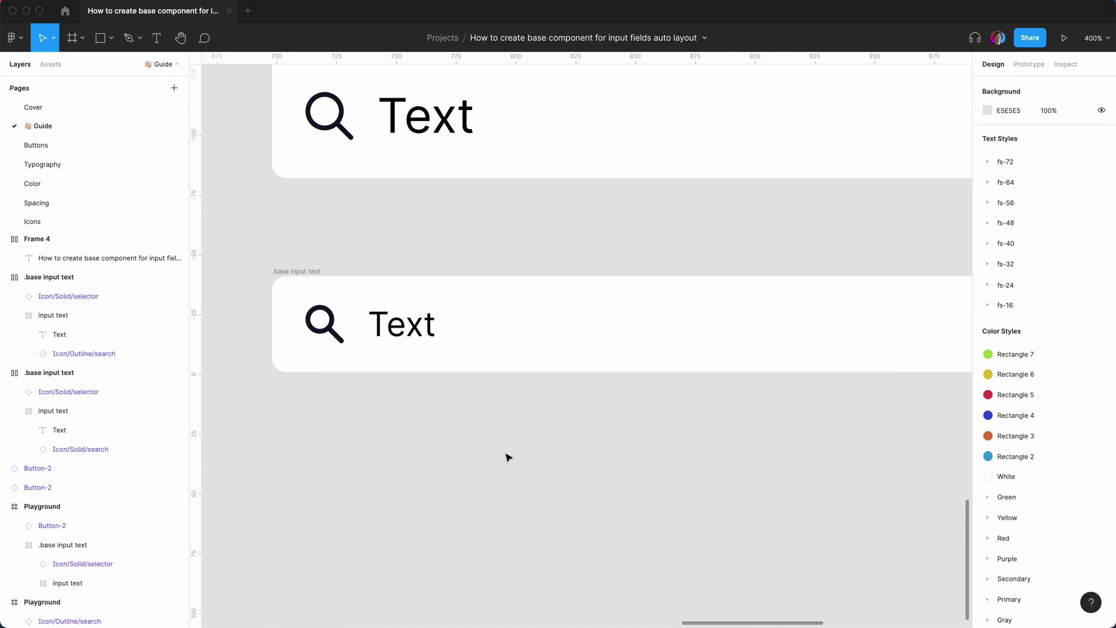
{"action": "left_click", "coordinate": [333, 322]}
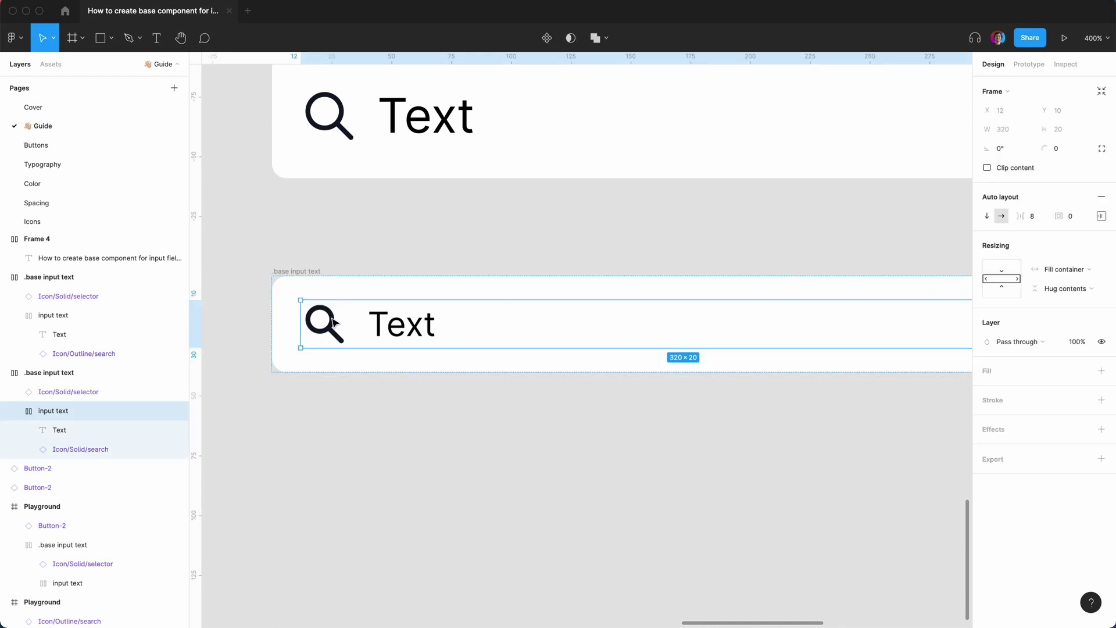
{"action": "left_click", "coordinate": [313, 273]}
{"action": "left_click", "coordinate": [1102, 244]}
{"action": "type", "text": "8"}
{"action": "key", "text": "Tab"}
{"action": "key", "text": "Tab"}
{"action": "type", "text": "8"}
{"action": "key", "text": "Return"}
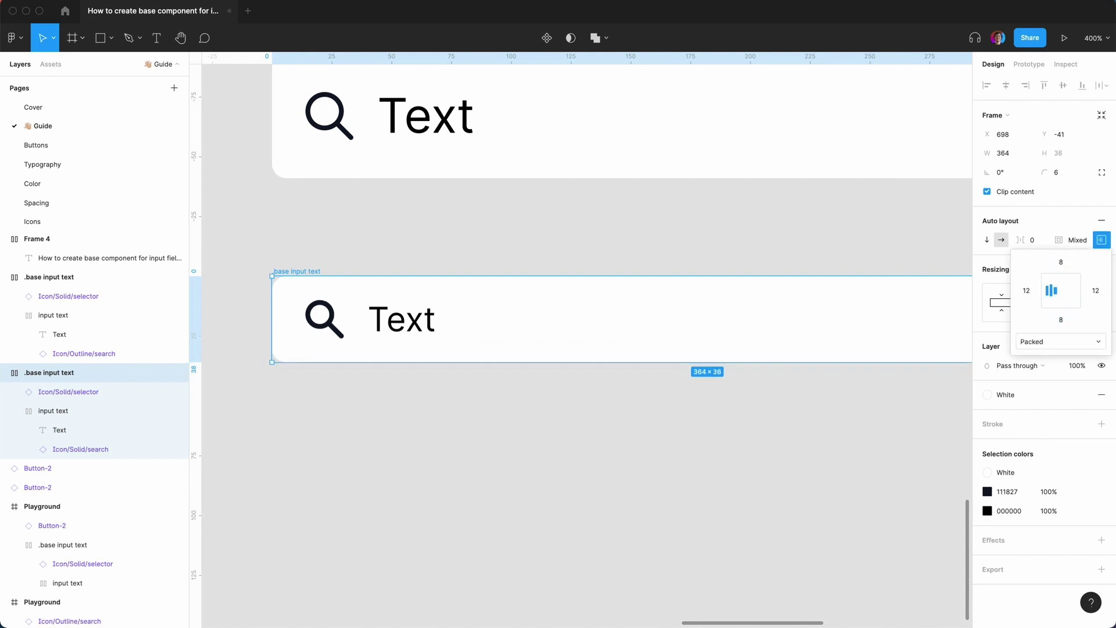
Move the small button up about 2 px so its edges line up with the lower input copy
{"action": "scroll", "coordinate": [717, 505], "scroll_direction": "right", "scroll_amount": 20}
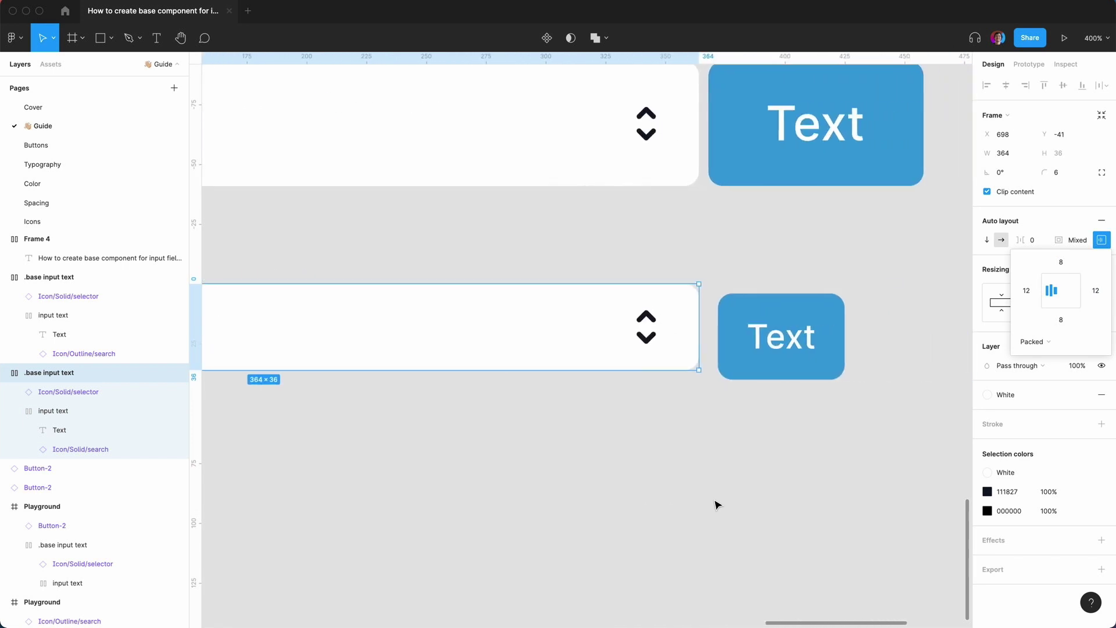
{"action": "left_click", "coordinate": [770, 309]}
{"action": "left_click_drag", "start_coordinate": [749, 308], "coordinate": [749, 299]}
{"action": "left_click", "coordinate": [596, 434]}
{"action": "scroll", "coordinate": [596, 434], "scroll_direction": "up", "scroll_amount": 10}
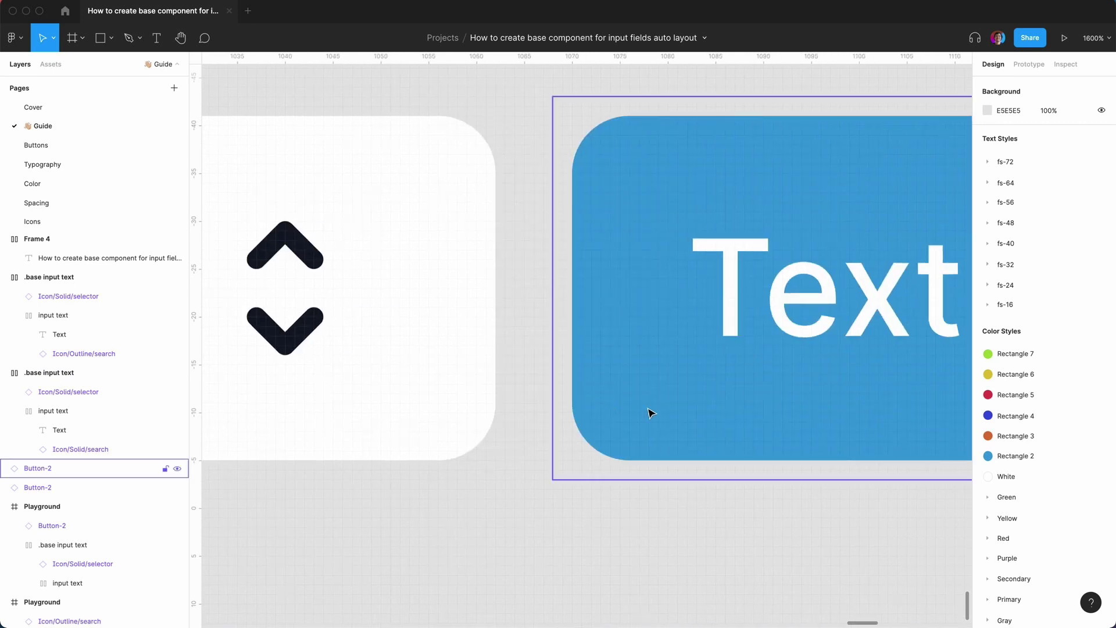
{"action": "scroll", "coordinate": [428, 503], "scroll_direction": "down", "scroll_amount": 15}
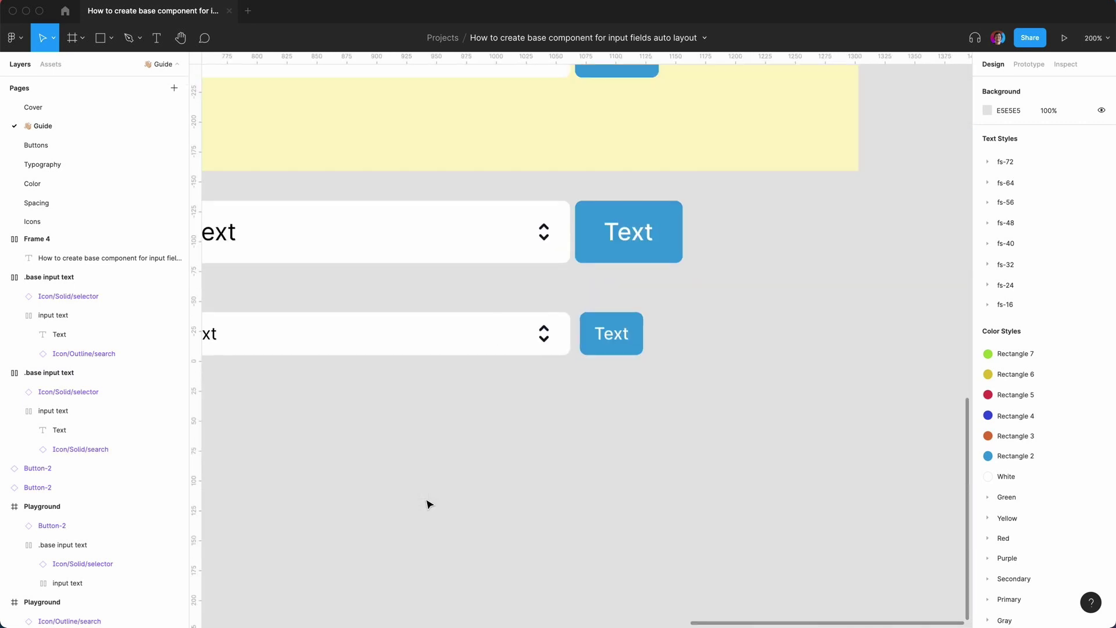
{"action": "scroll", "coordinate": [520, 399], "scroll_direction": "down", "scroll_amount": 5}
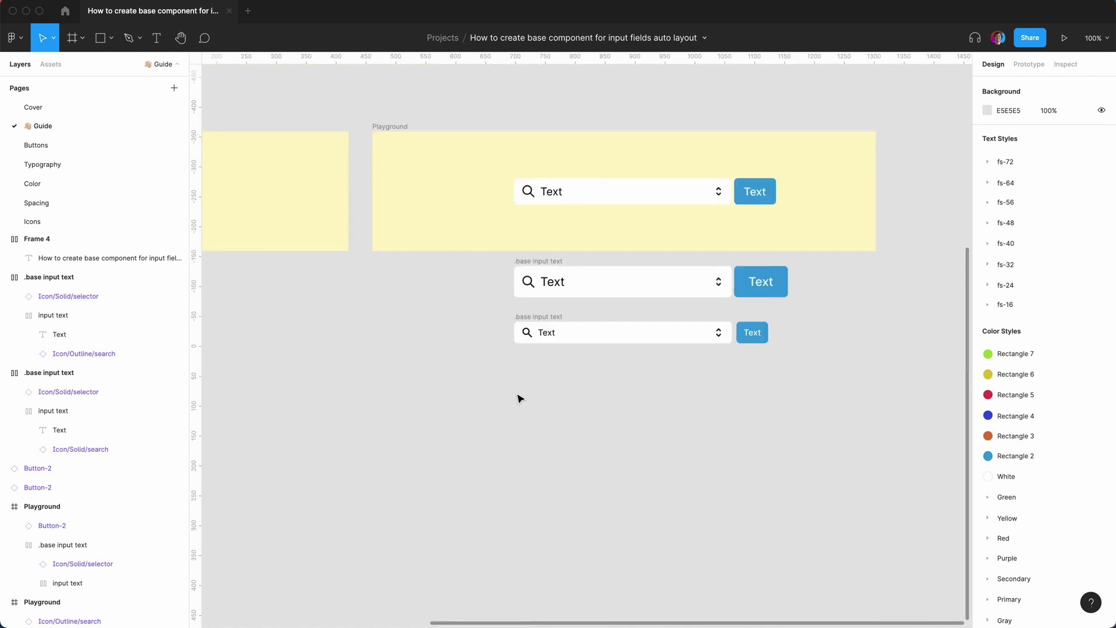
Rename the lower input copy as ".base input text small"
{"action": "left_click", "coordinate": [541, 318]}
{"action": "double_click", "coordinate": [68, 375]}
{"action": "key", "text": "Right"}
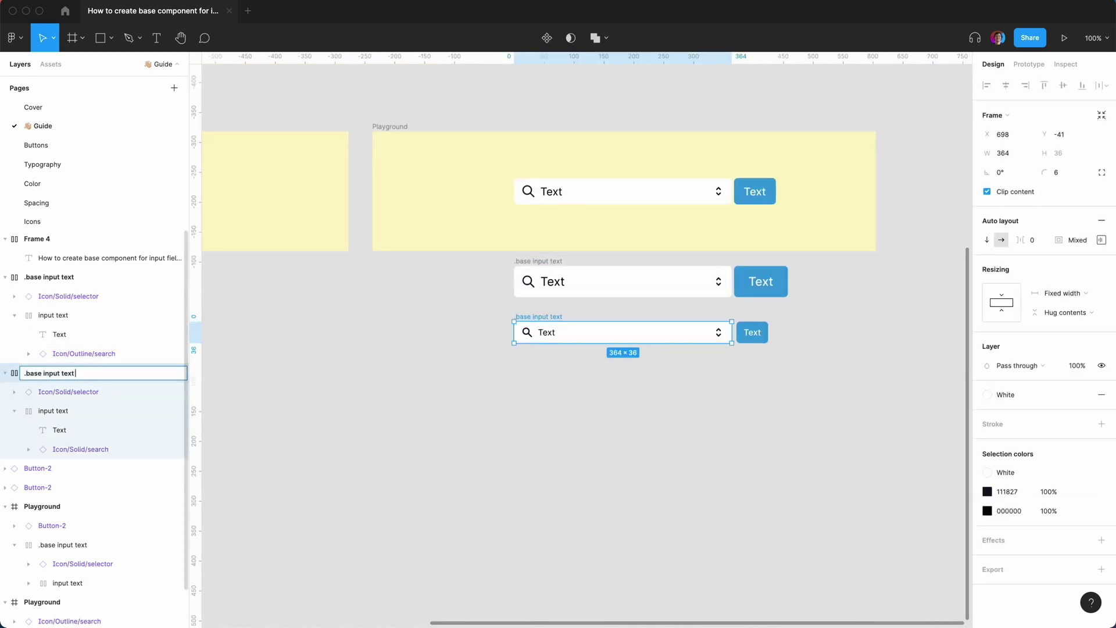
{"action": "type", "text": "small"}
{"action": "key", "text": "Return"}
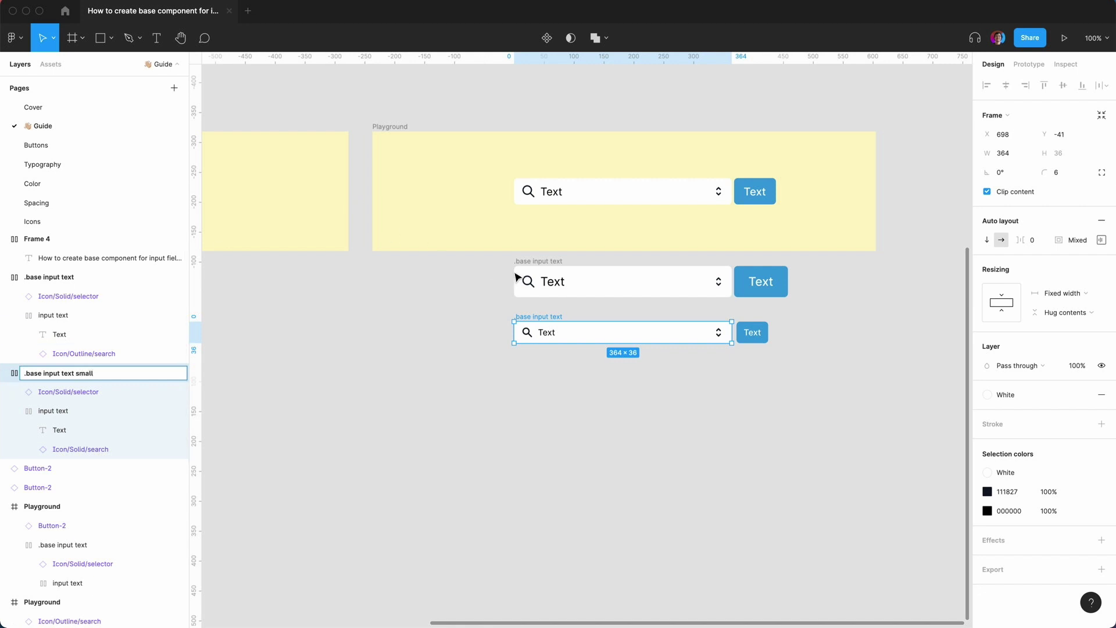
Rename the upper input copy as ".base input text large"
{"action": "left_click", "coordinate": [523, 276]}
{"action": "double_click", "coordinate": [97, 280]}
{"action": "key", "text": "Right"}
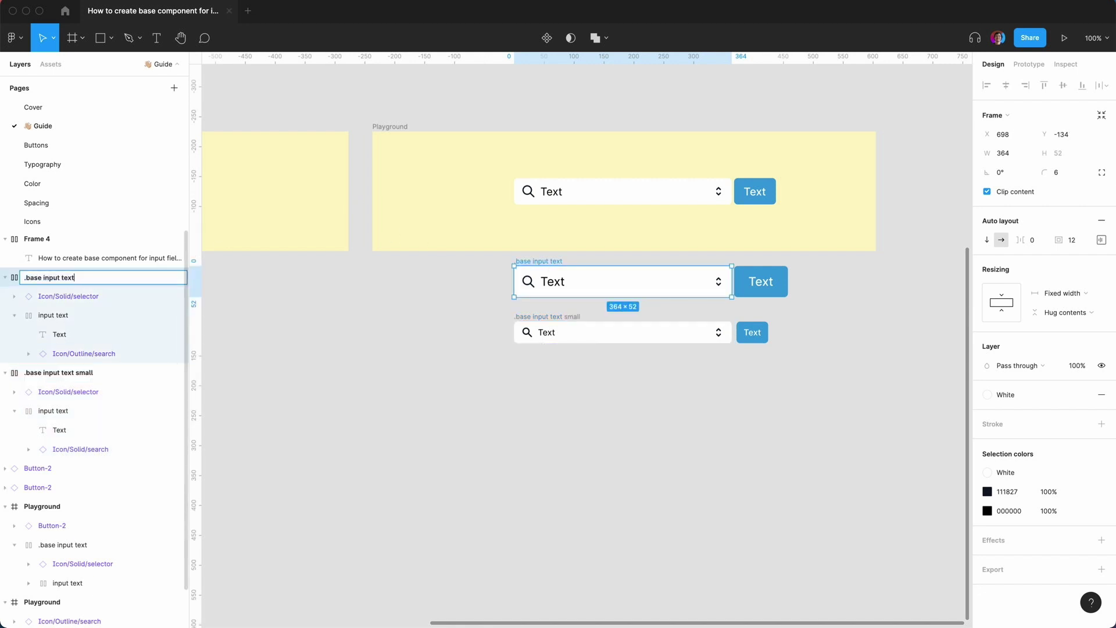
Rename the input field inside the Playground frame as ".base input text default"
{"action": "left_click", "coordinate": [565, 200]}
{"action": "double_click", "coordinate": [86, 545]}
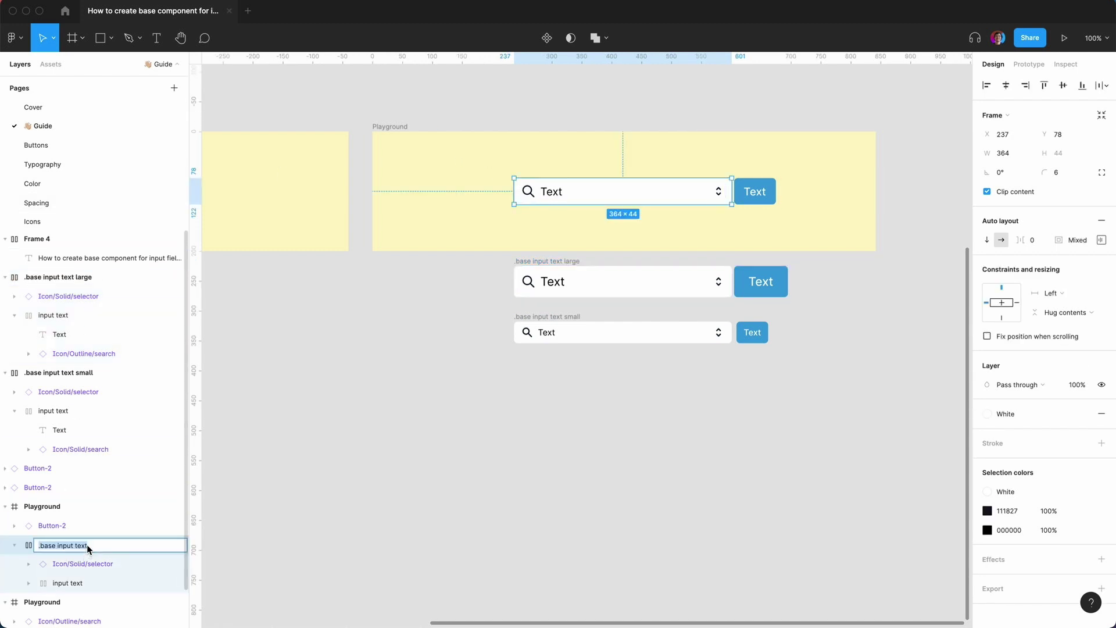
{"action": "key", "text": "Right"}
{"action": "type", "text": "default"}
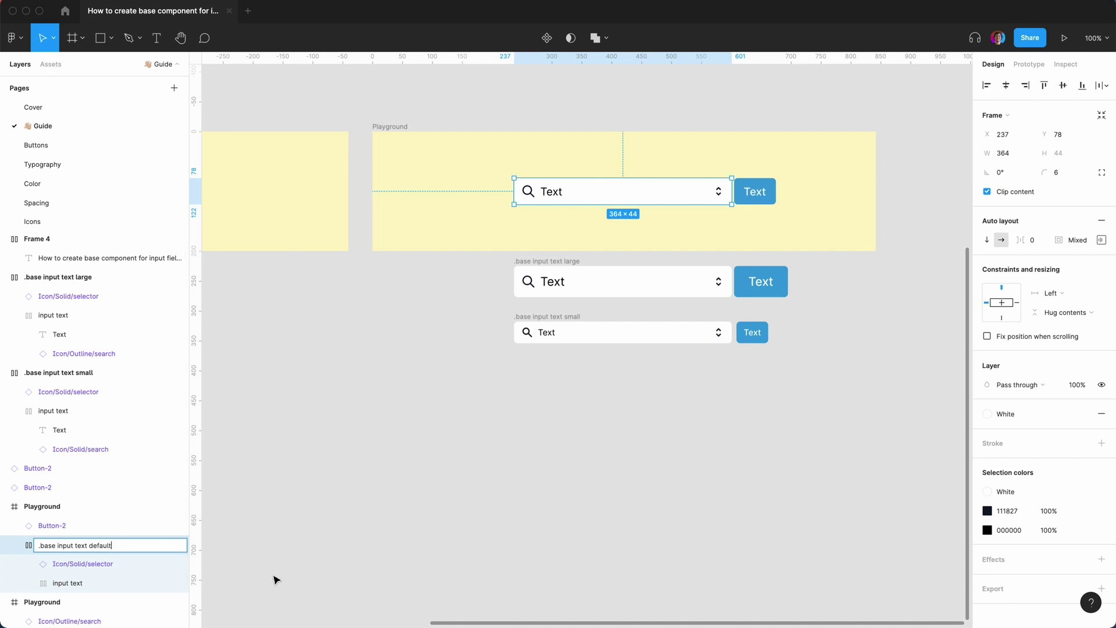
{"action": "left_click", "coordinate": [336, 557]}
Duplicate the default, large and small input fields together and place the copies outside the Playground frame at X 1326
{"action": "scroll", "coordinate": [336, 555], "scroll_direction": "right", "scroll_amount": 5}
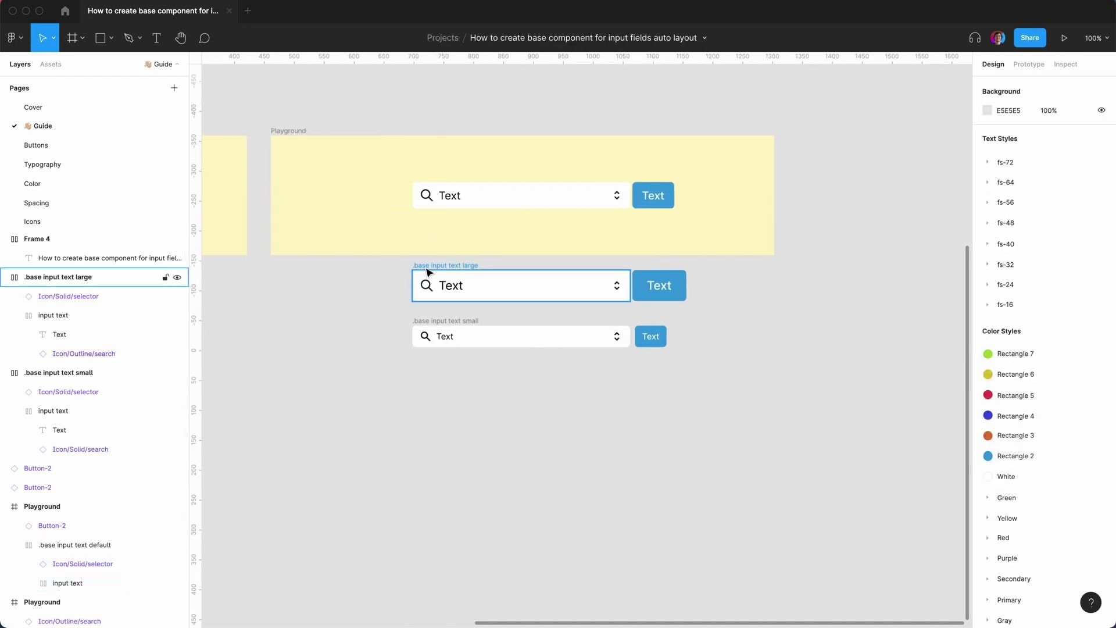
{"action": "left_click", "coordinate": [426, 263]}
{"action": "left_click", "coordinate": [436, 324], "text": "shift"}
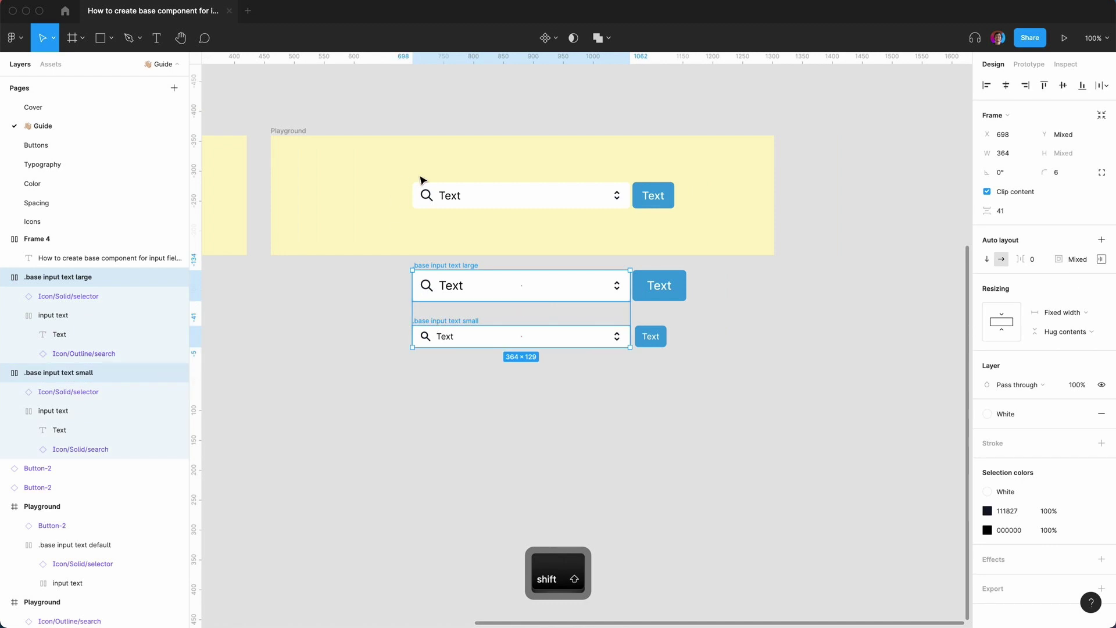
{"action": "left_click", "coordinate": [456, 196], "text": "shift"}
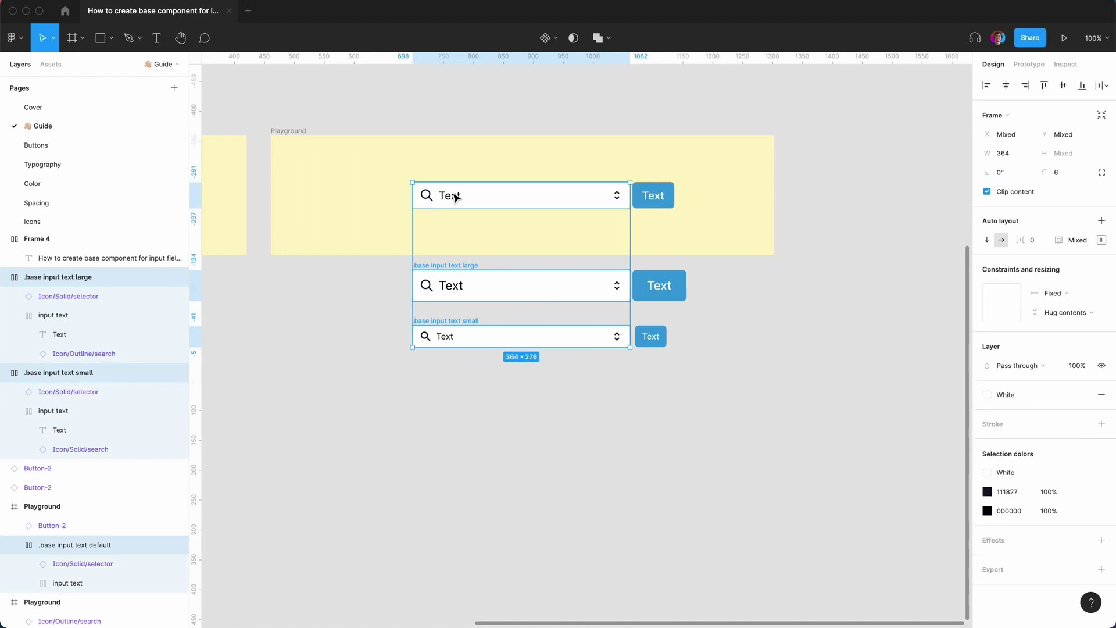
{"action": "key", "text": "super+d"}
{"action": "left_click_drag", "start_coordinate": [533, 207], "coordinate": [905, 223]}
Convert the three duplicated input fields into separate components with Create multiple components
{"action": "scroll", "coordinate": [697, 291], "scroll_direction": "right", "scroll_amount": 5}
{"action": "left_click", "coordinate": [643, 257]}
{"action": "left_click", "coordinate": [617, 185]}
{"action": "key", "text": "Escape"}
{"action": "left_click_drag", "start_coordinate": [588, 155], "coordinate": [872, 451]}
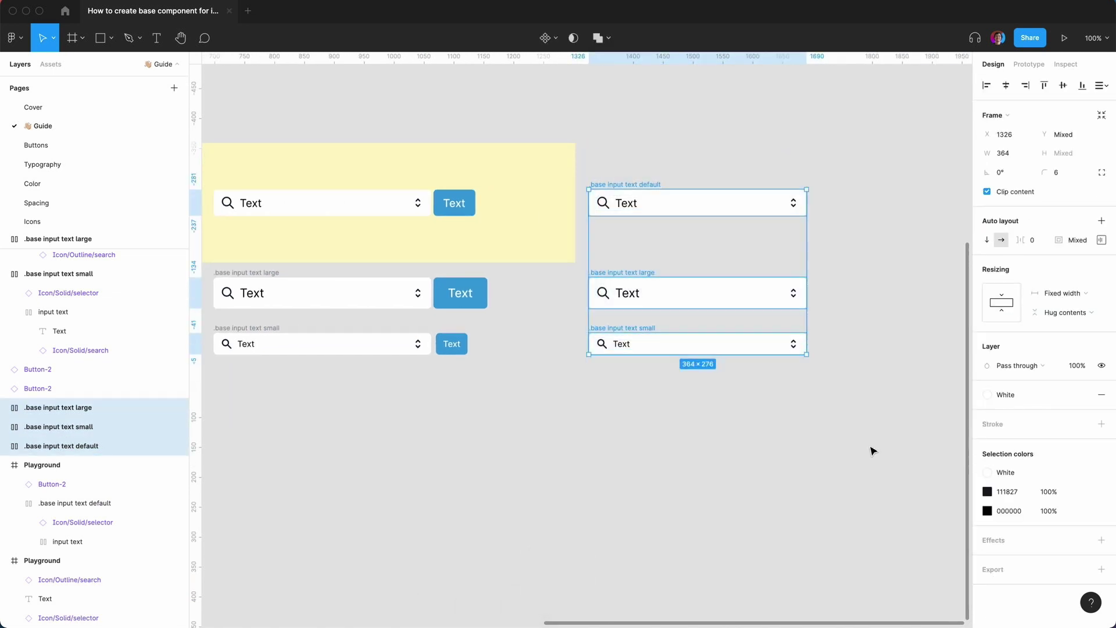
{"action": "left_click", "coordinate": [556, 38]}
{"action": "left_click", "coordinate": [555, 83]}
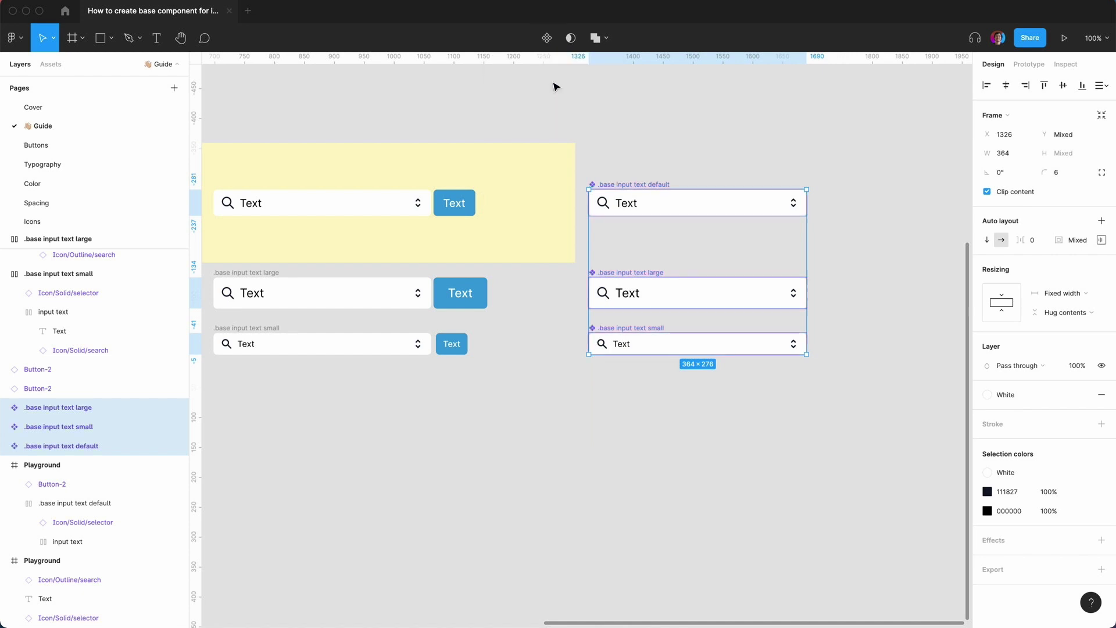
Even out the component column by moving the large component up to Y -185 and the small one up to Y -90
{"action": "left_click", "coordinate": [548, 360]}
{"action": "left_click_drag", "start_coordinate": [618, 279], "coordinate": [605, 256]}
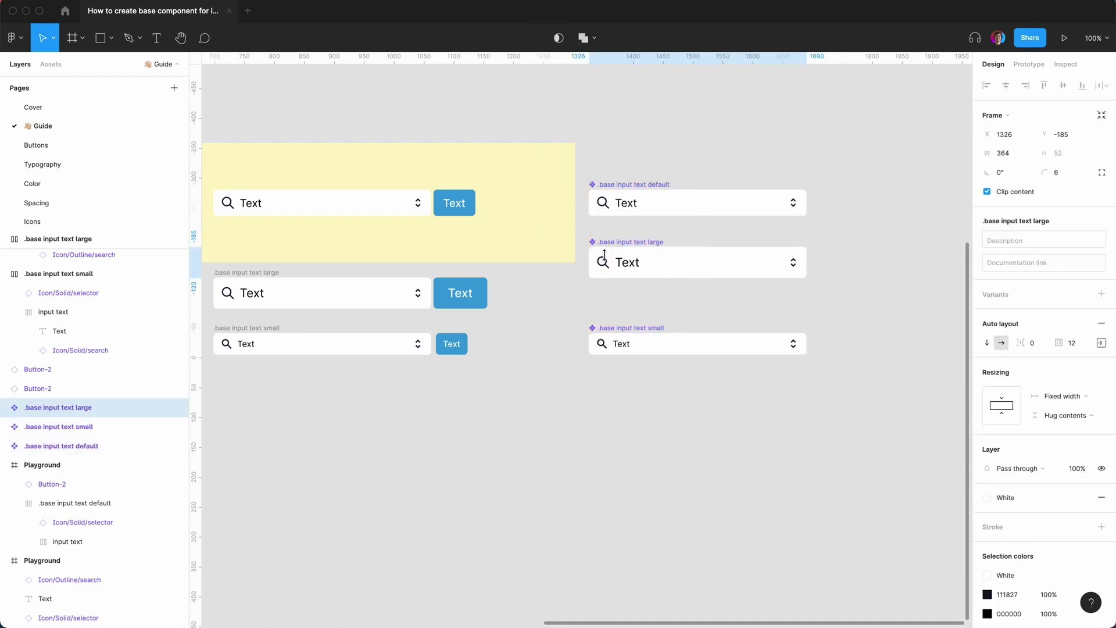
{"action": "left_click", "coordinate": [593, 304]}
{"action": "left_click_drag", "start_coordinate": [612, 328], "coordinate": [616, 302]}
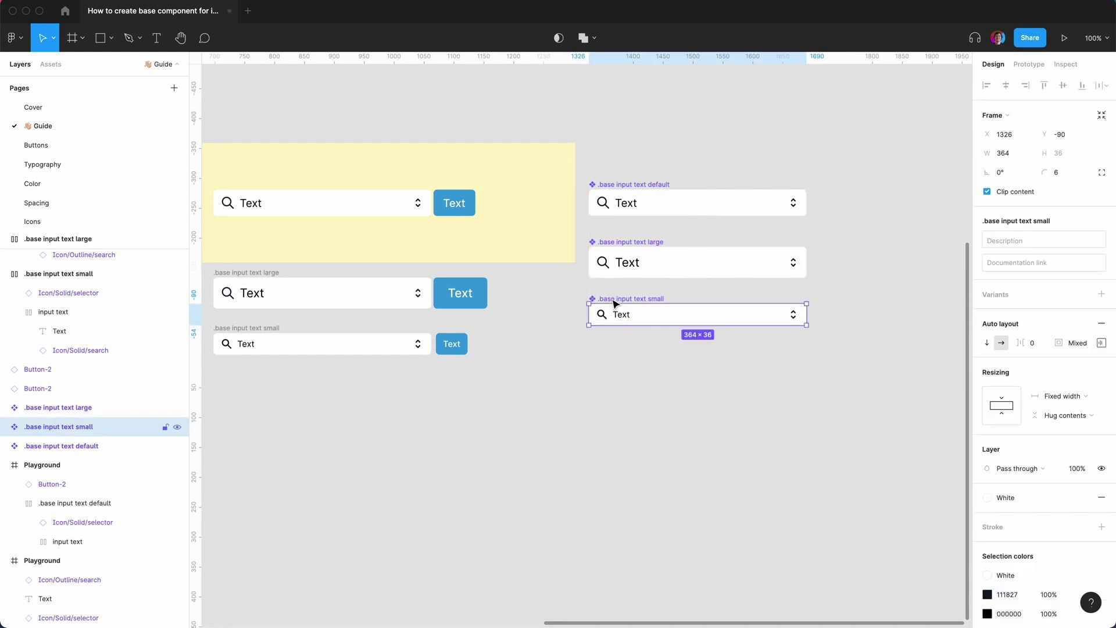
{"action": "left_click", "coordinate": [578, 383]}
{"action": "scroll", "coordinate": [578, 384], "scroll_direction": "right", "scroll_amount": 5}
{"action": "scroll", "coordinate": [578, 384], "scroll_direction": "up", "scroll_amount": 5}
{"action": "scroll", "coordinate": [578, 385], "scroll_direction": "up", "scroll_amount": 5}
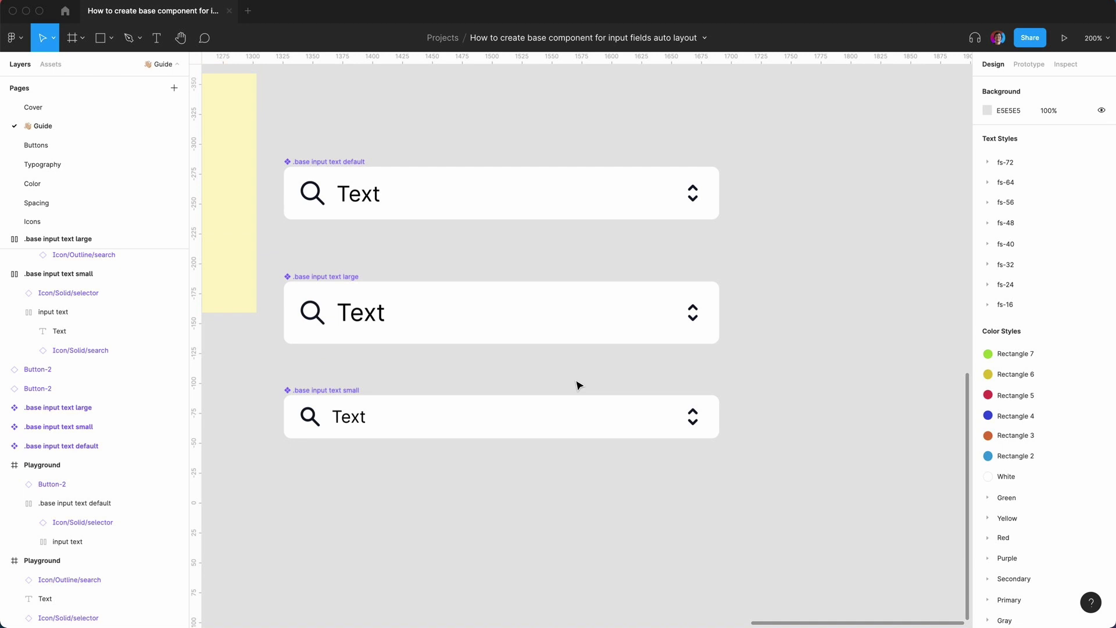
{"action": "scroll", "coordinate": [578, 385], "scroll_direction": "down", "scroll_amount": 5}
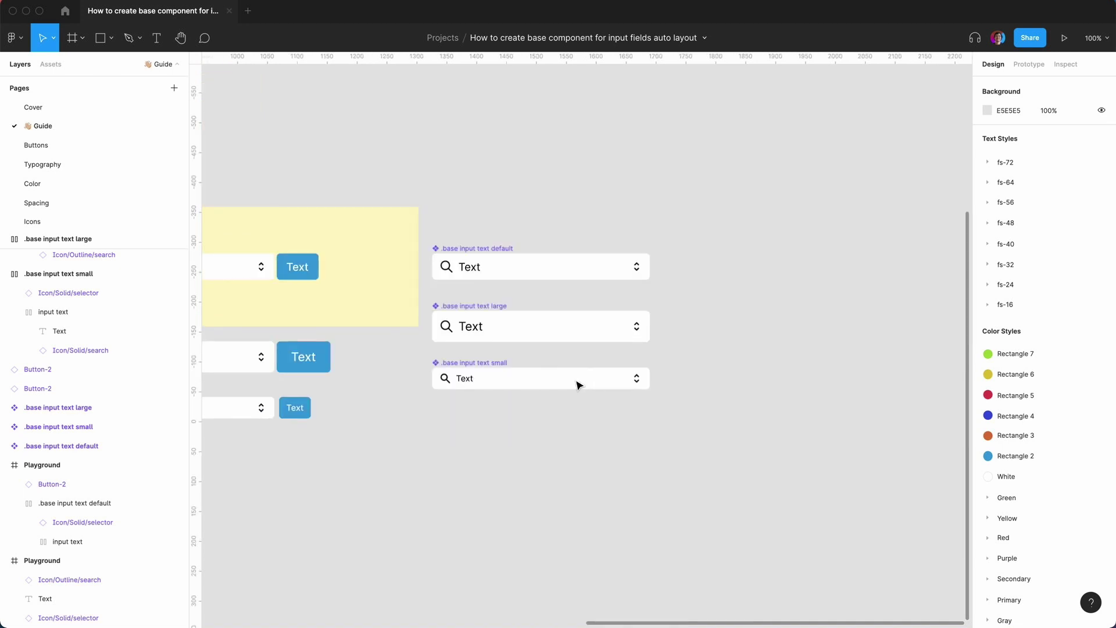